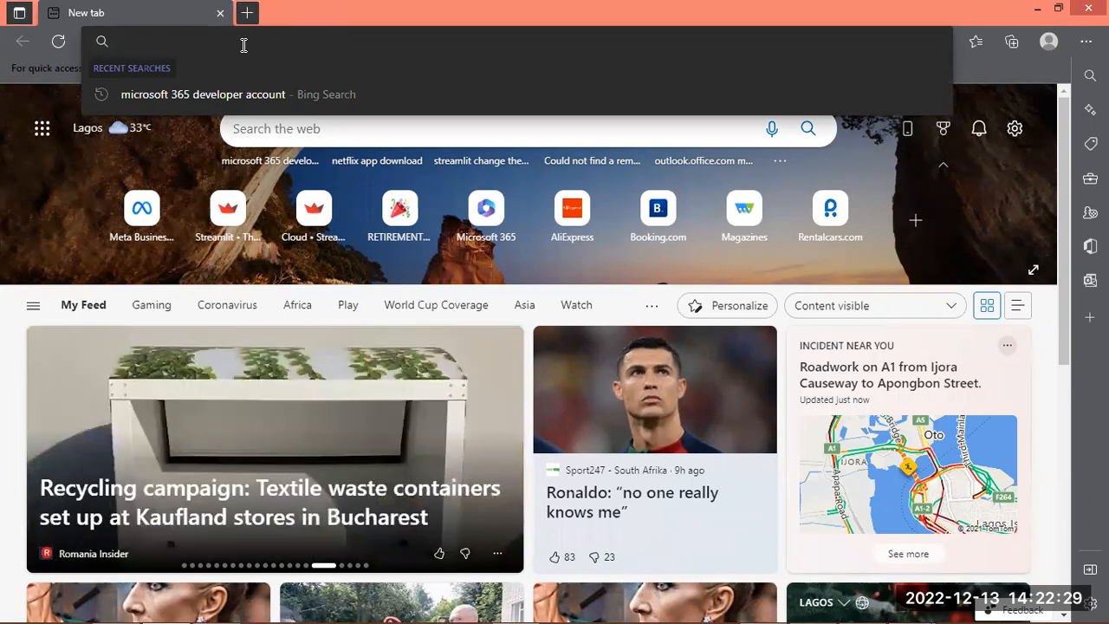
# - Go to github.com in Edge's address bar, fixing the typo and skipping the autocomplete suggestion
pyautogui.write('giyhub')
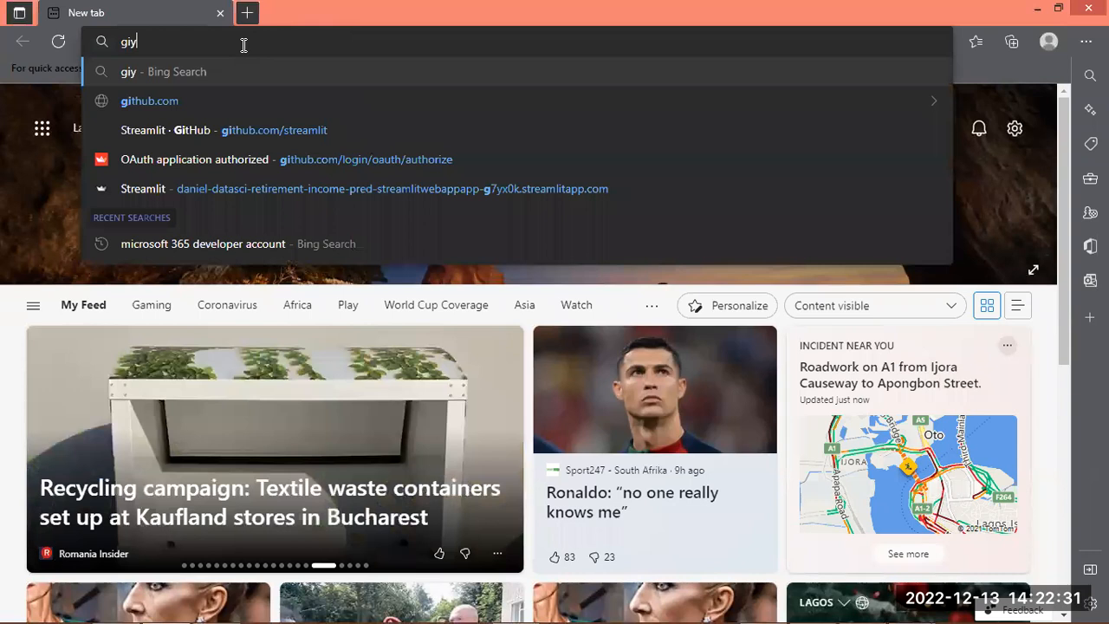
pyautogui.press('BackSpace')
pyautogui.press('BackSpace')
pyautogui.press('BackSpace')
pyautogui.press('BackSpace')
pyautogui.press('BackSpace')
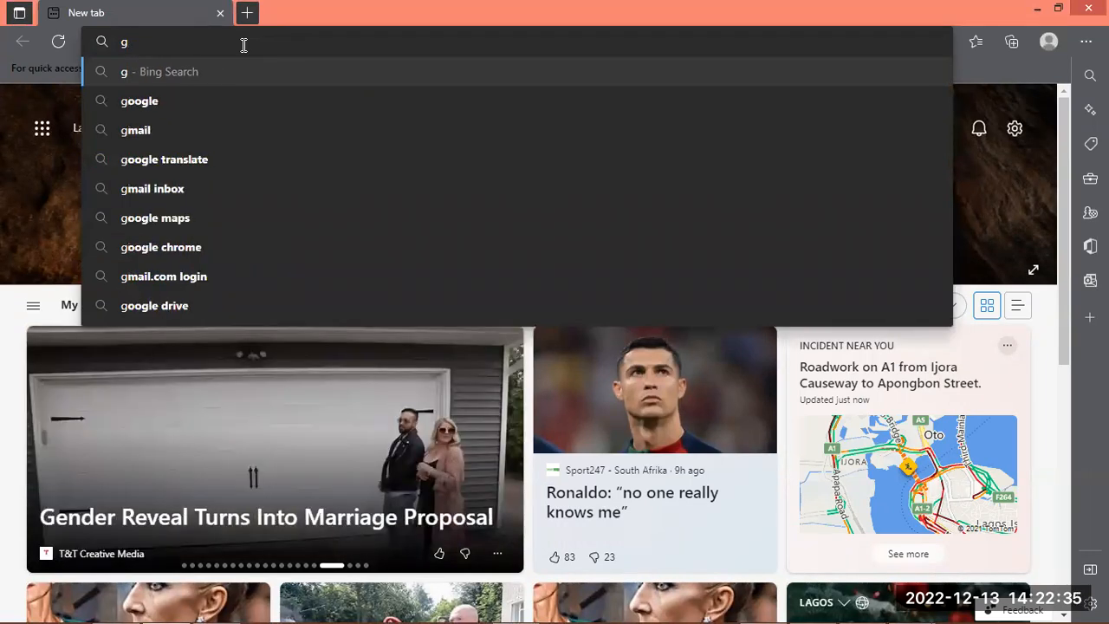
pyautogui.write('ithub')
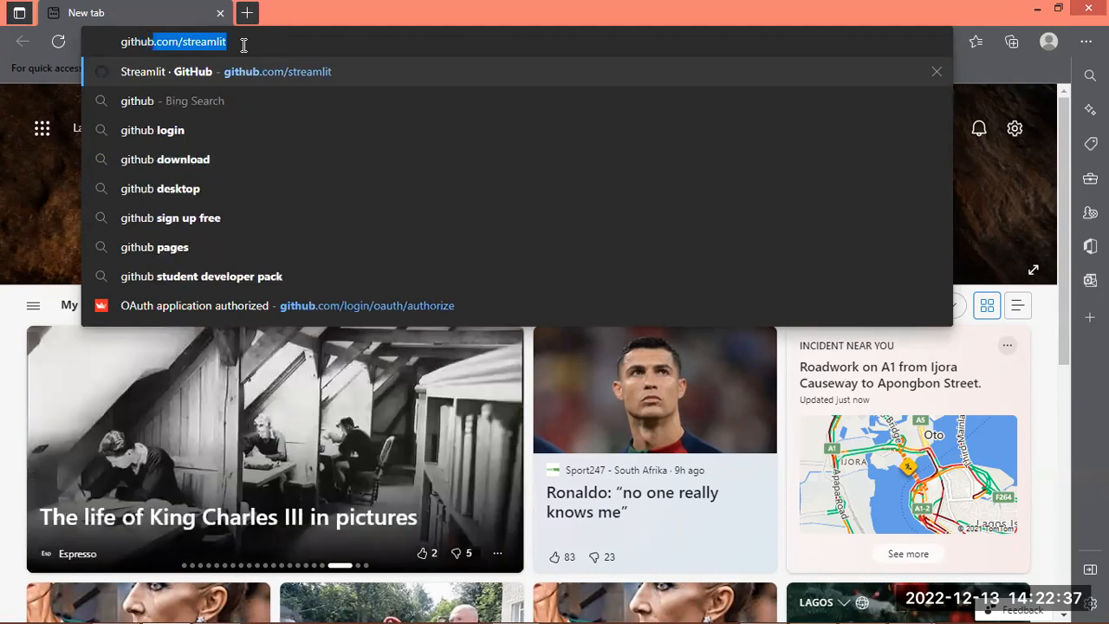
pyautogui.press('BackSpace')
pyautogui.write('.com')
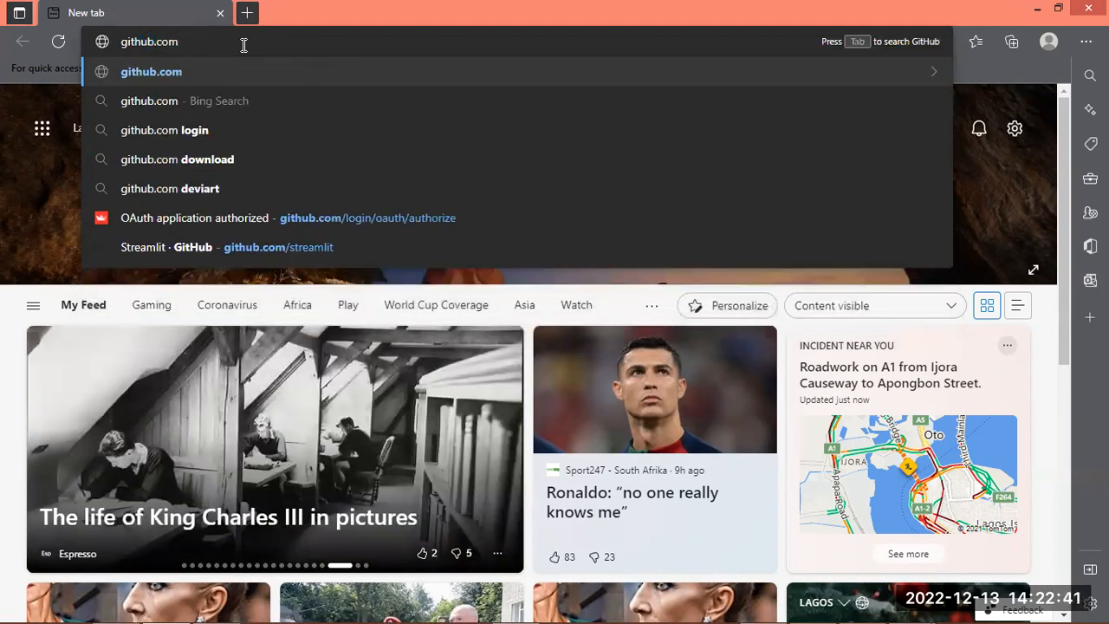
pyautogui.press('Return')
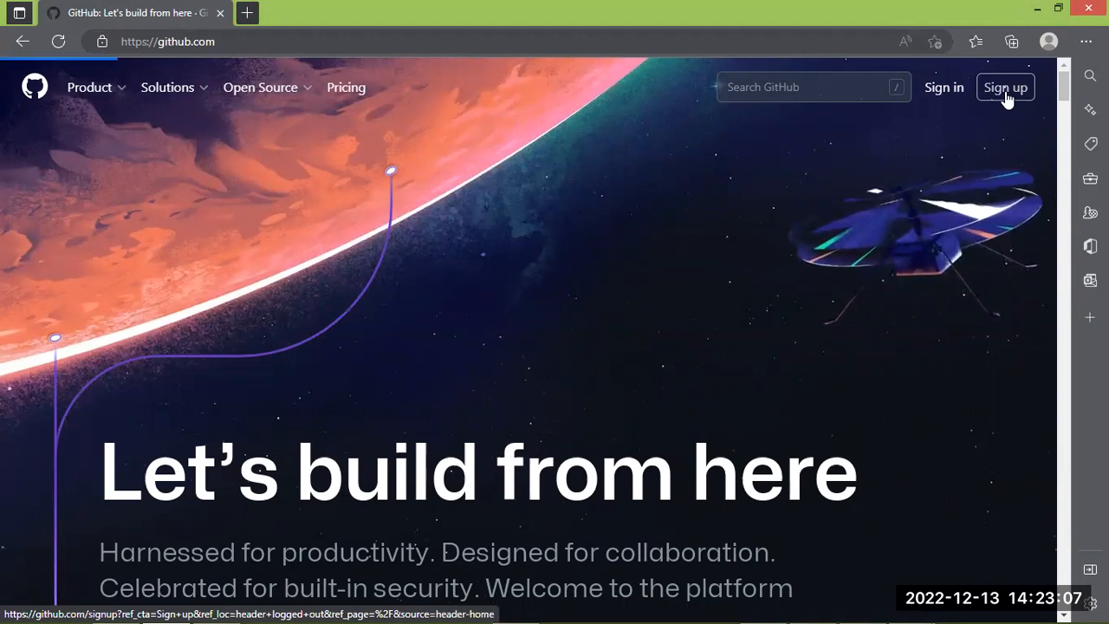
# - Open the Sign up page from the GitHub home page header
pyautogui.click(1006, 88)
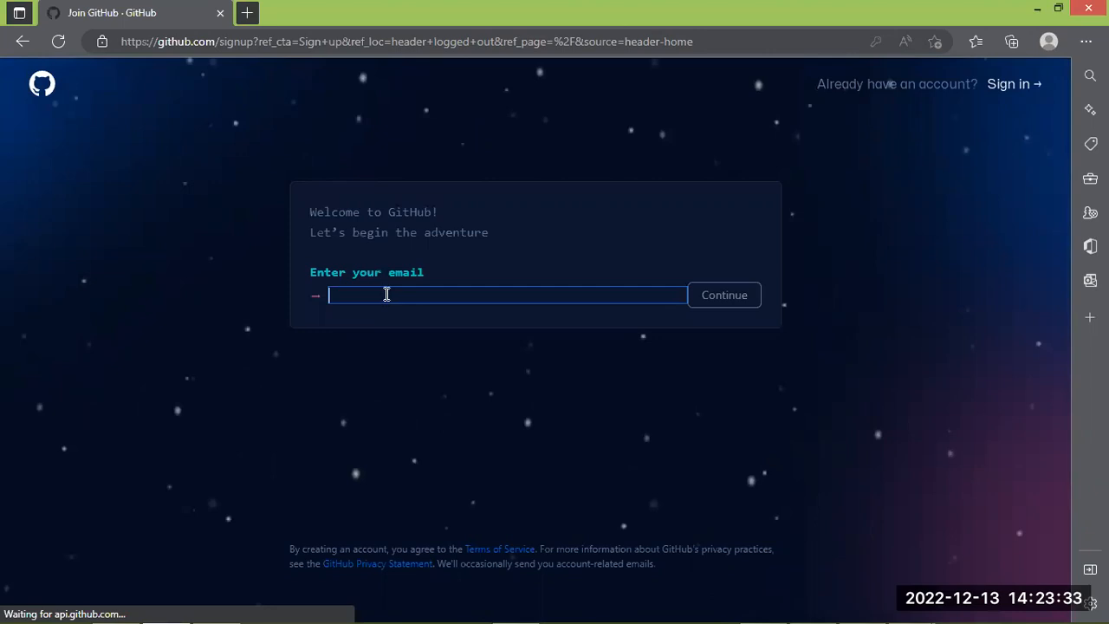
# - Enter the new account's e-mail address and continue to the password prompt
pyautogui.click(386, 295)
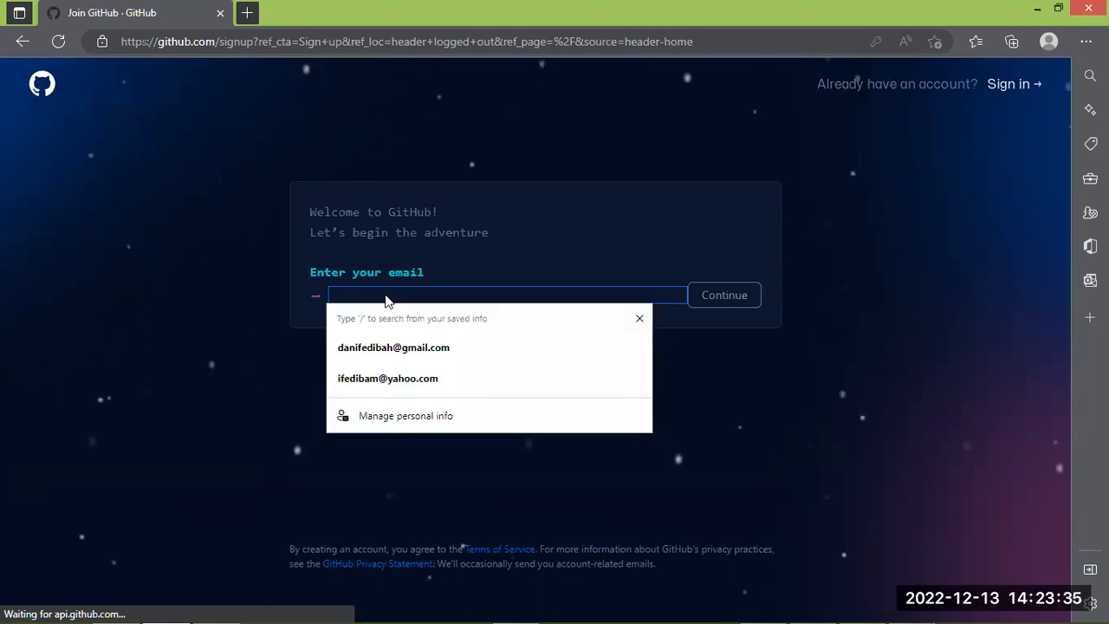
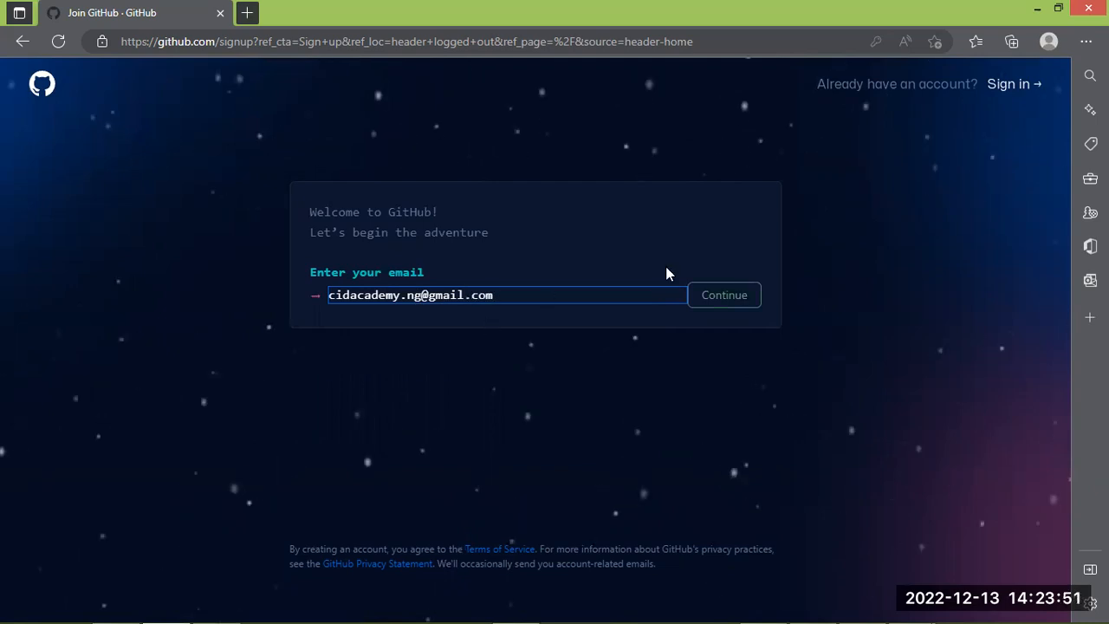
pyautogui.click(743, 305)
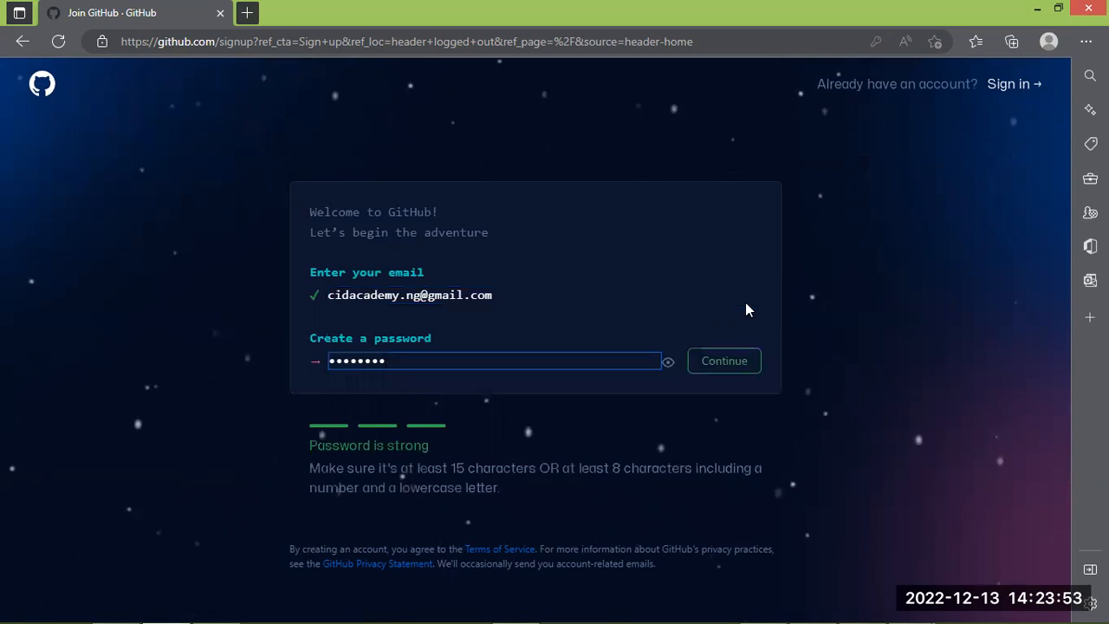
# - Retype the account password until it is rated strong, then continue
pyautogui.press('BackSpace')
pyautogui.press('BackSpace')
pyautogui.press('BackSpace')
pyautogui.press('BackSpace')
pyautogui.press('BackSpace')
pyautogui.press('BackSpace')
pyautogui.press('BackSpace')
pyautogui.press('BackSpace')
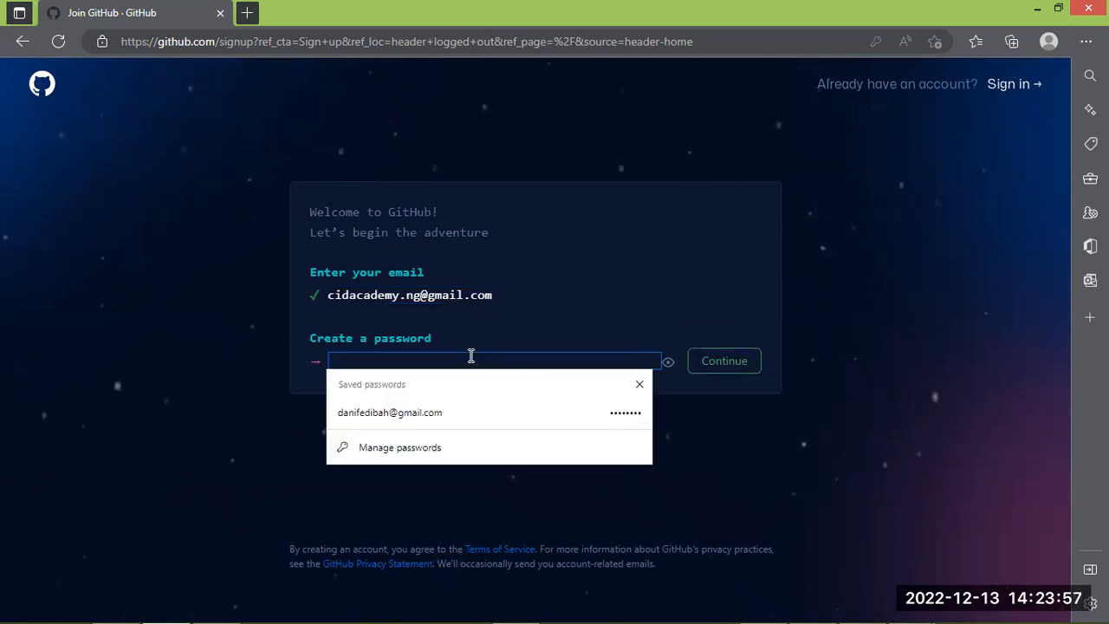
pyautogui.write('••••••••')
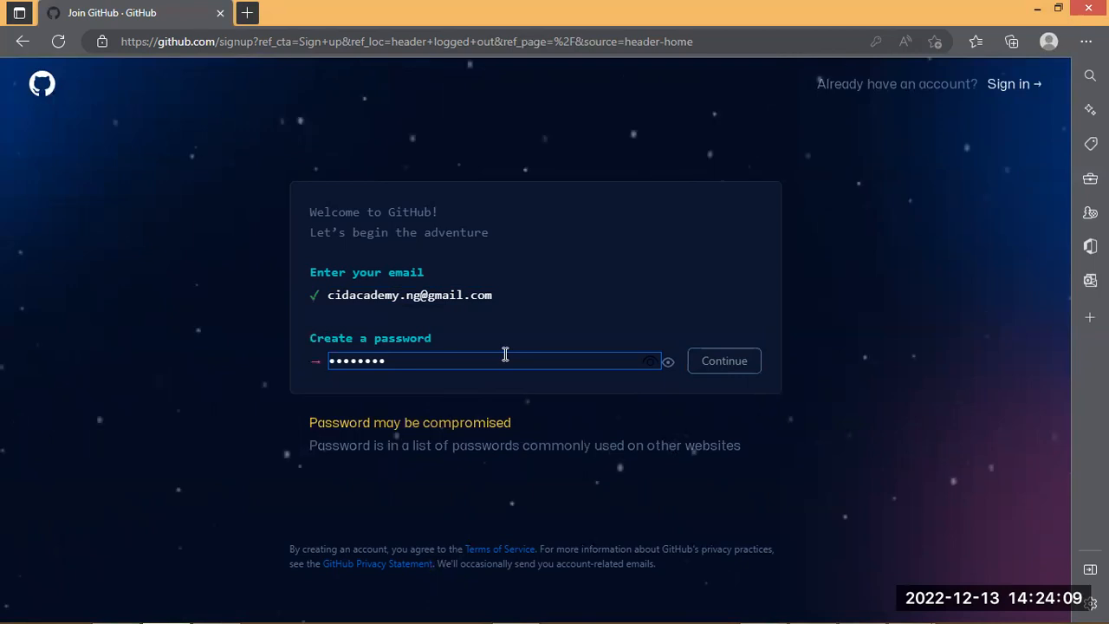
pyautogui.hotkey('ctrl', 'a')
pyautogui.press('BackSpace')
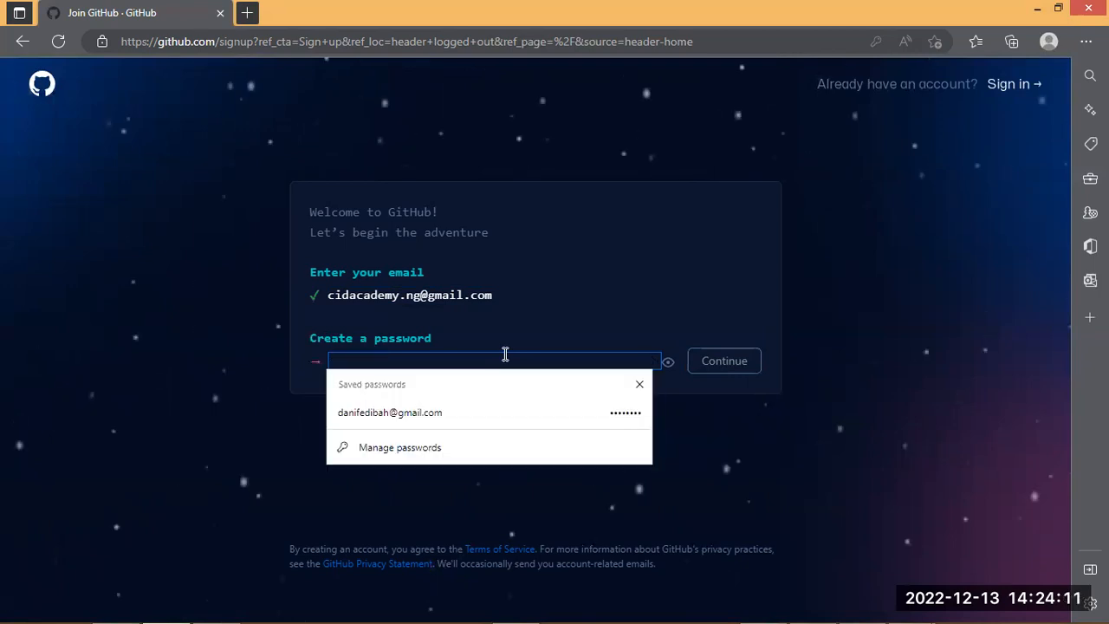
pyautogui.write('••••')
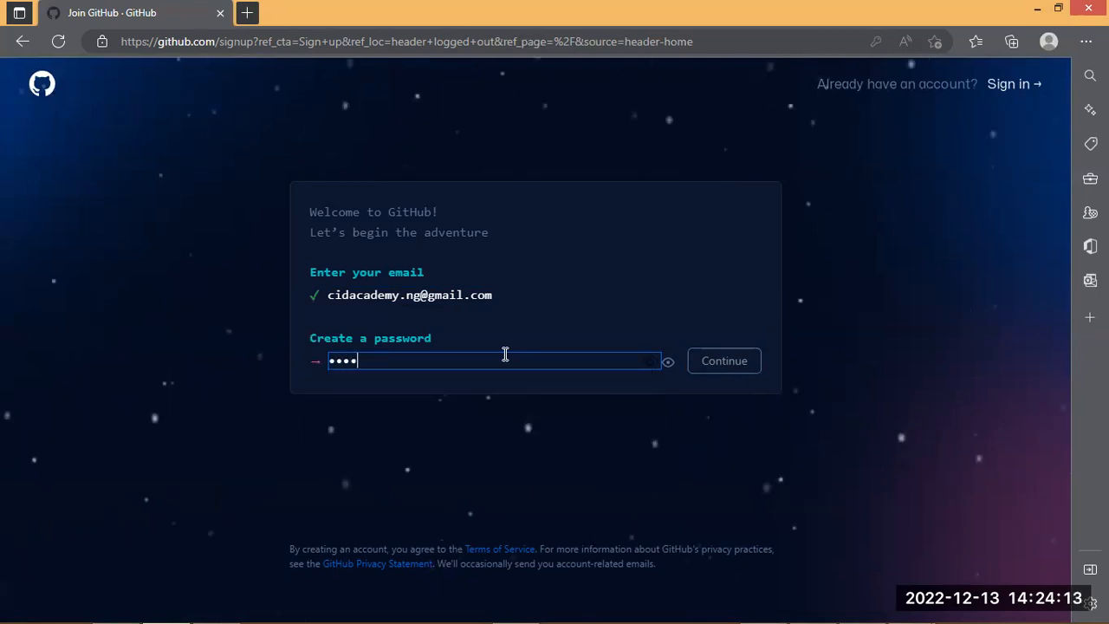
pyautogui.write('••••••')
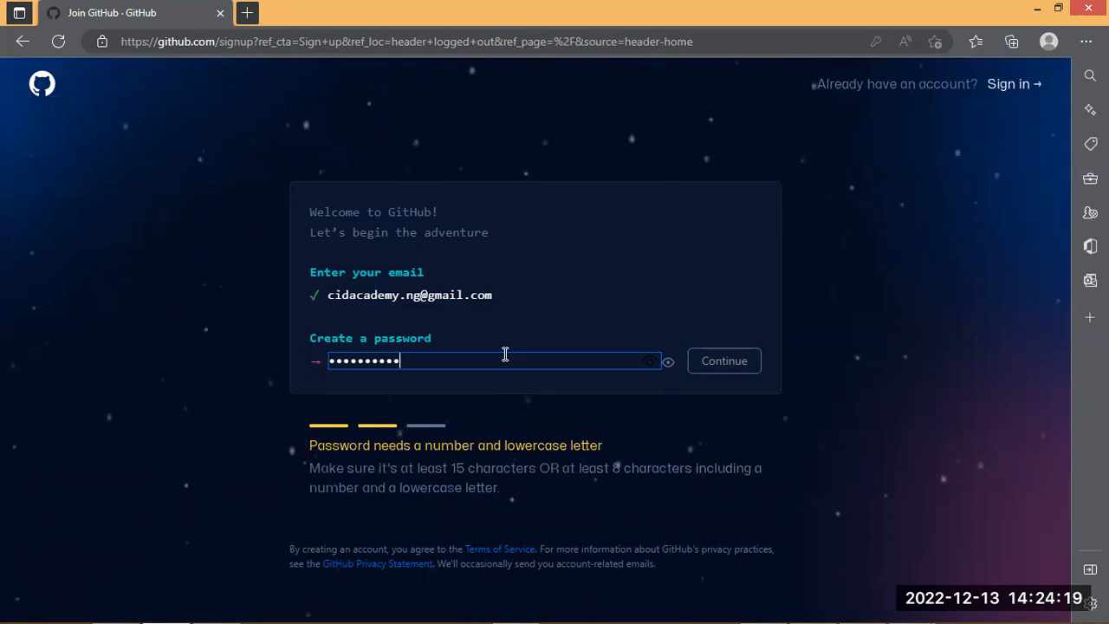
pyautogui.hotkey('ctrl', 'a')
pyautogui.press('BackSpace')
pyautogui.write('•••')
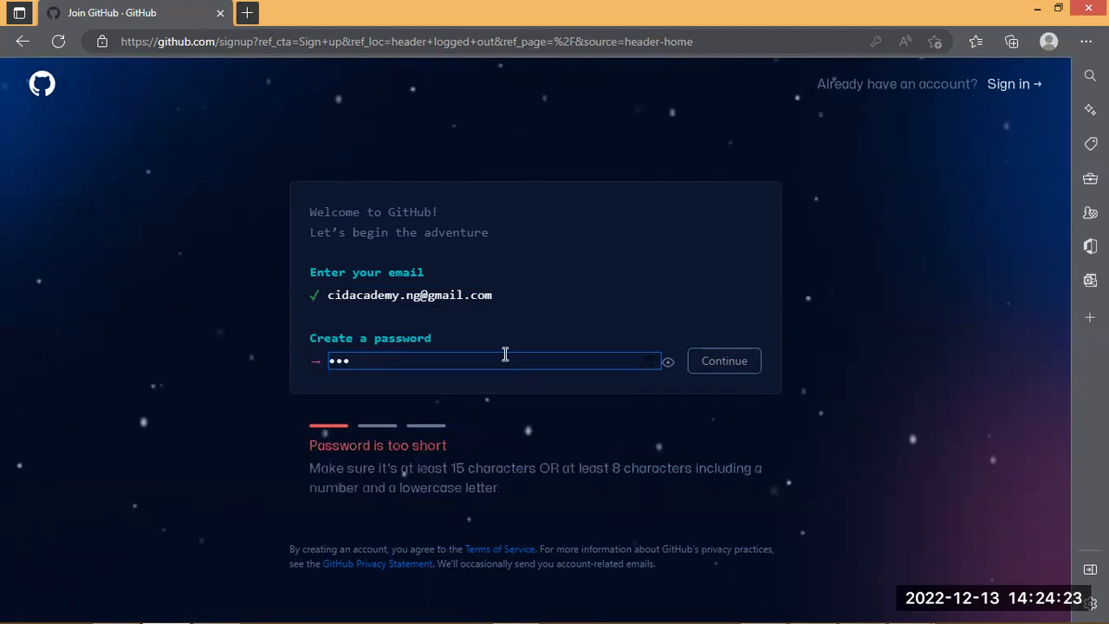
pyautogui.write('••••••••')
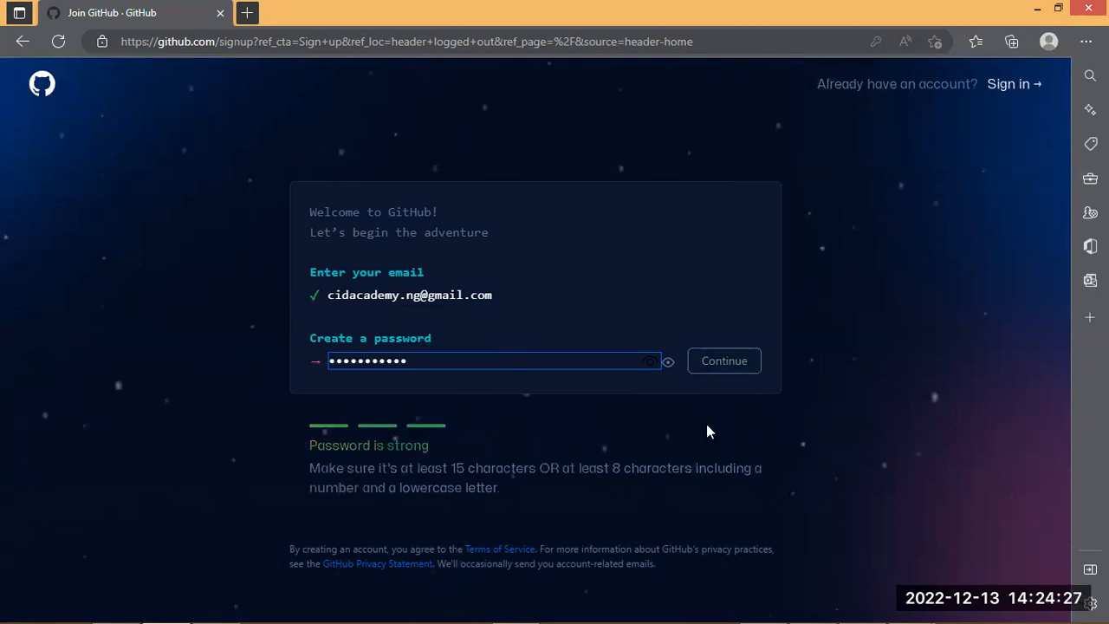
pyautogui.click(738, 364)
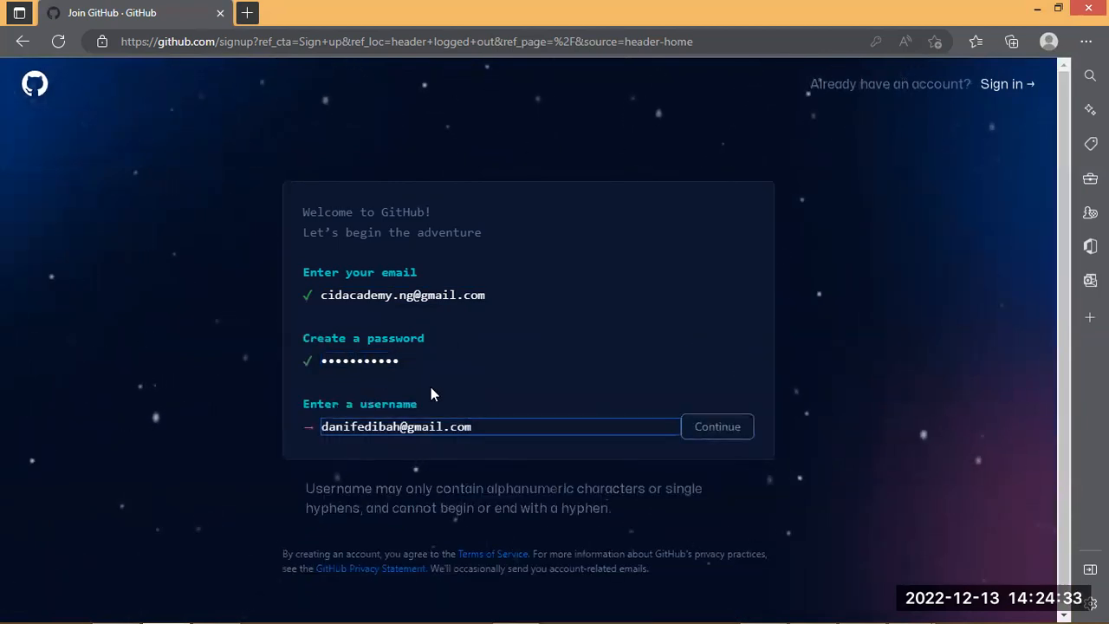
# - Set the username to cidacademy and answer n to the product-updates question
pyautogui.moveTo(490, 425); pyautogui.dragTo(293, 413)
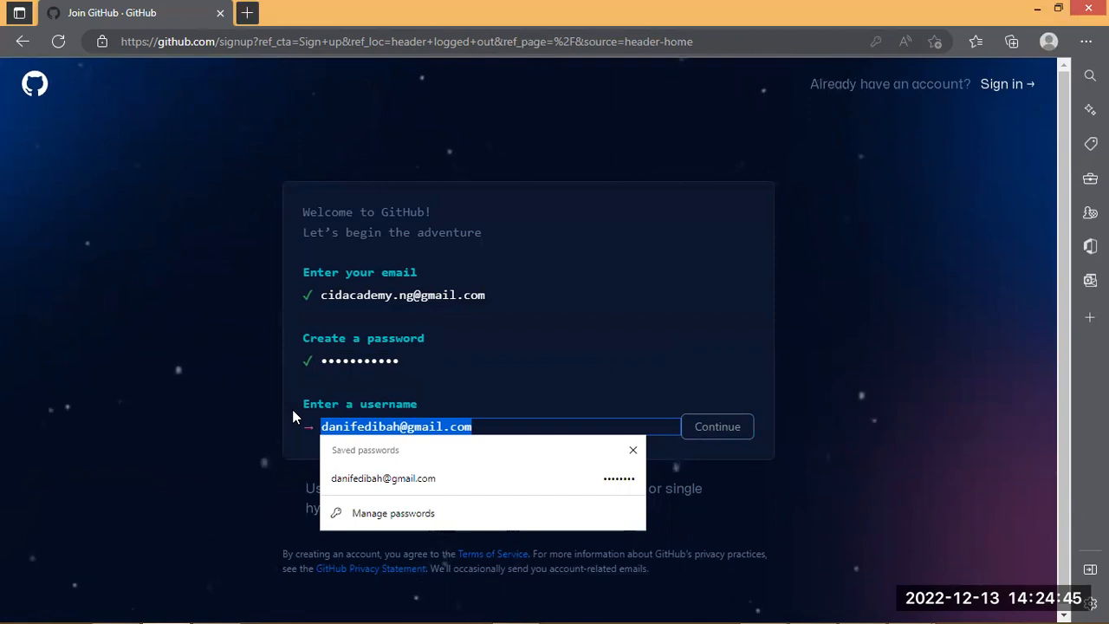
pyautogui.write('cid_academy')
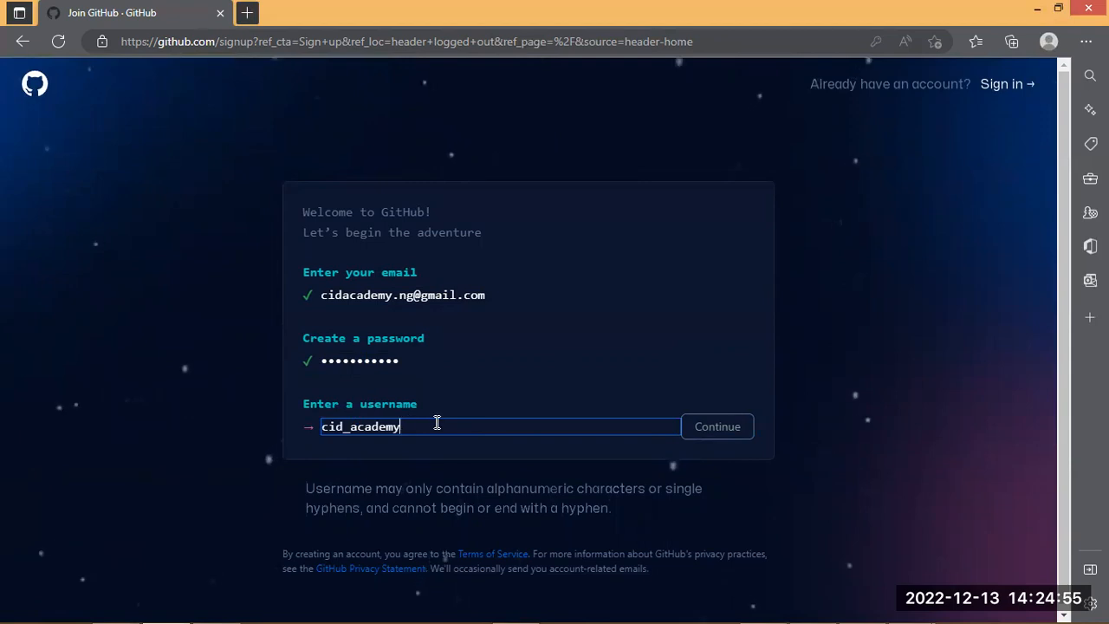
pyautogui.click(355, 428)
pyautogui.press('BackSpace')
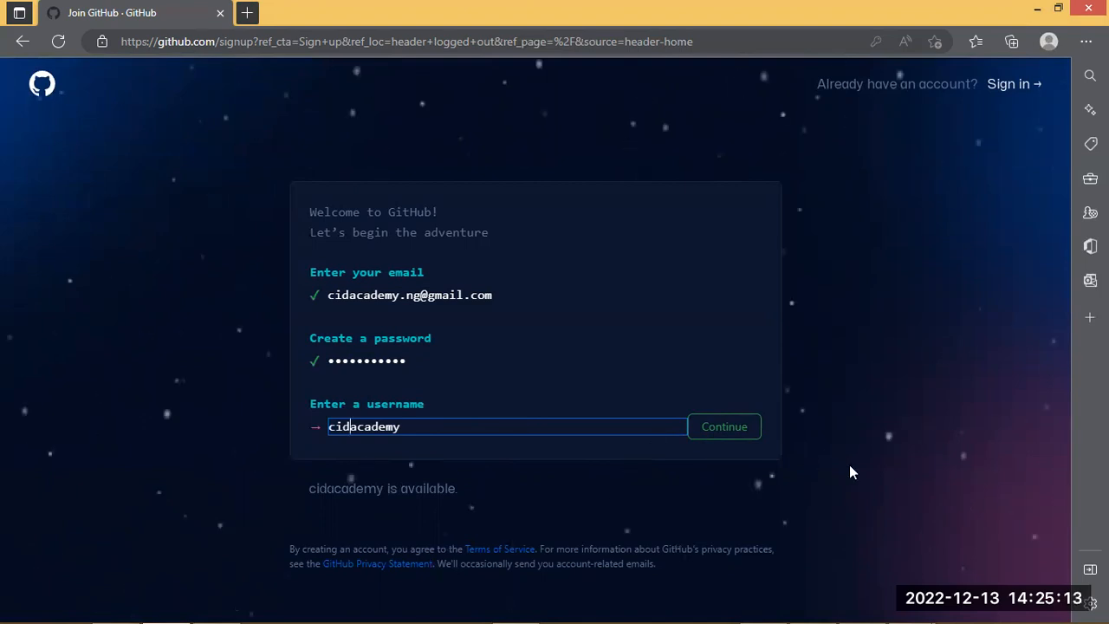
pyautogui.click(723, 438)
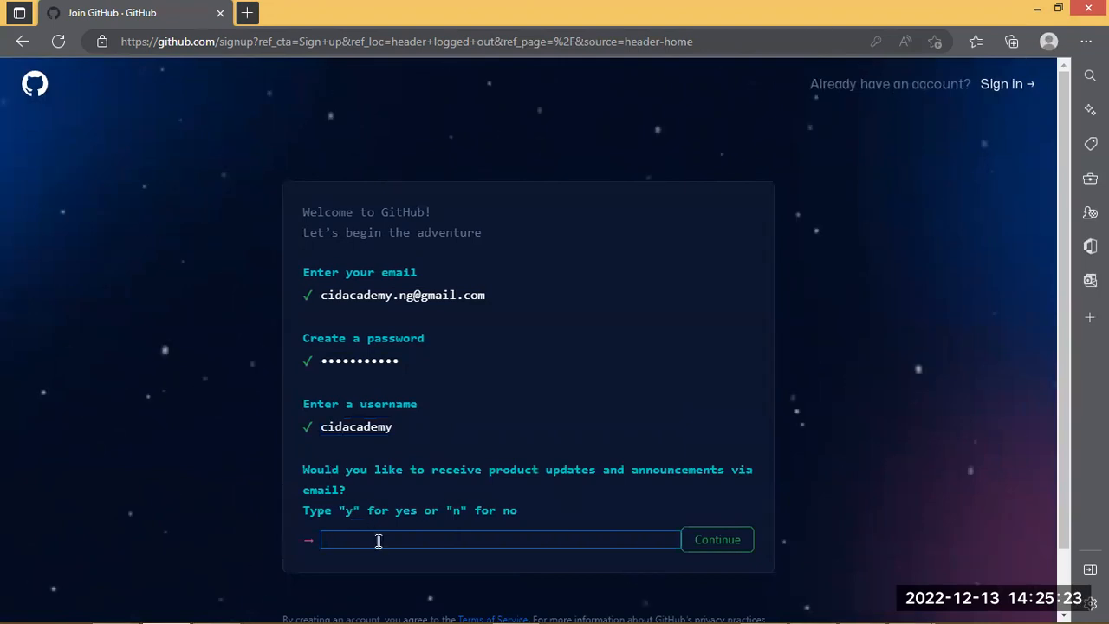
pyautogui.write('n')
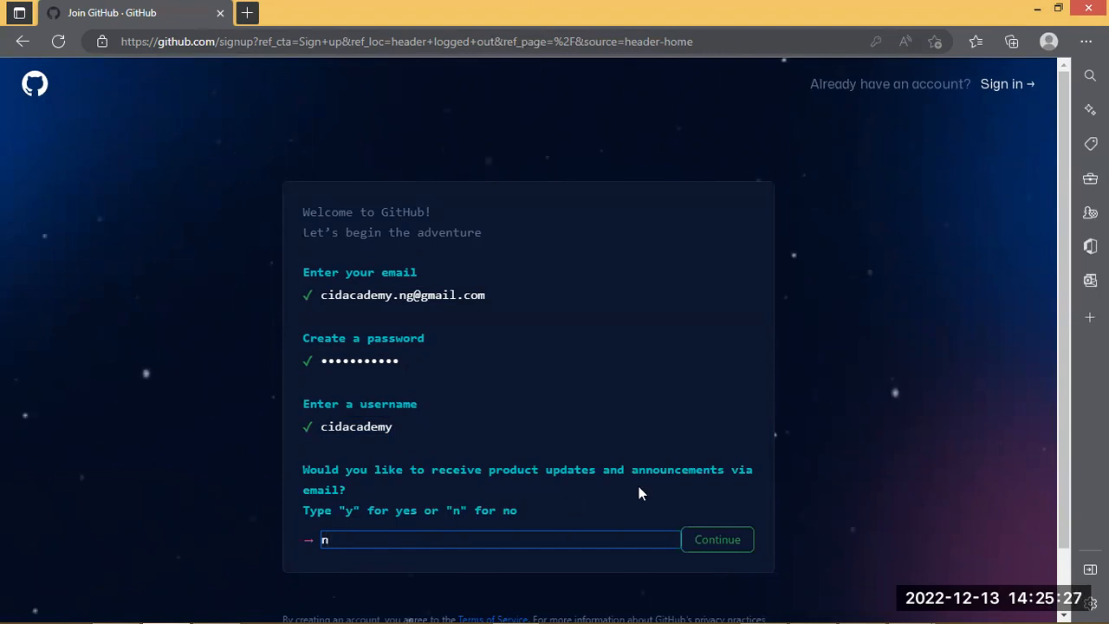
# - Solve the two-identical-objects verification puzzle and submit Create account
pyautogui.click(715, 539)
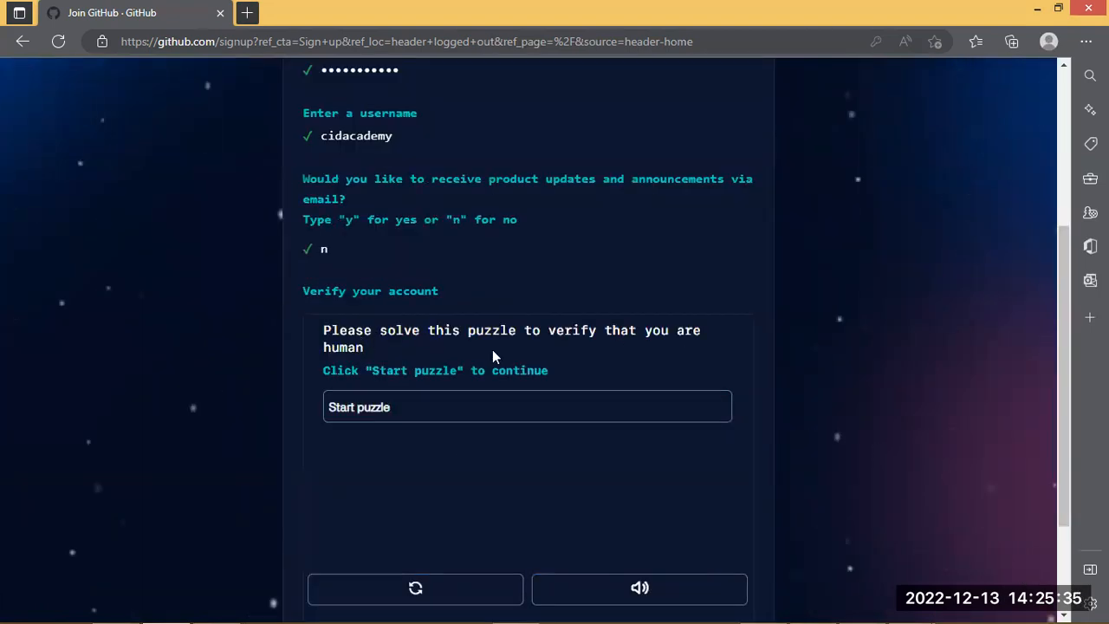
pyautogui.click(394, 413)
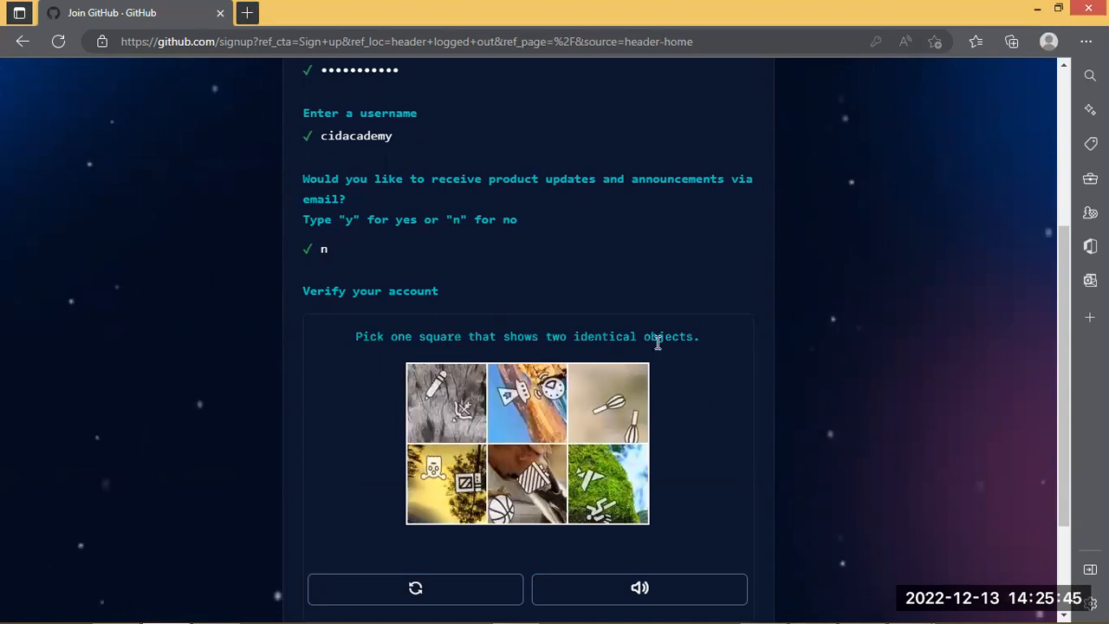
pyautogui.click(598, 409)
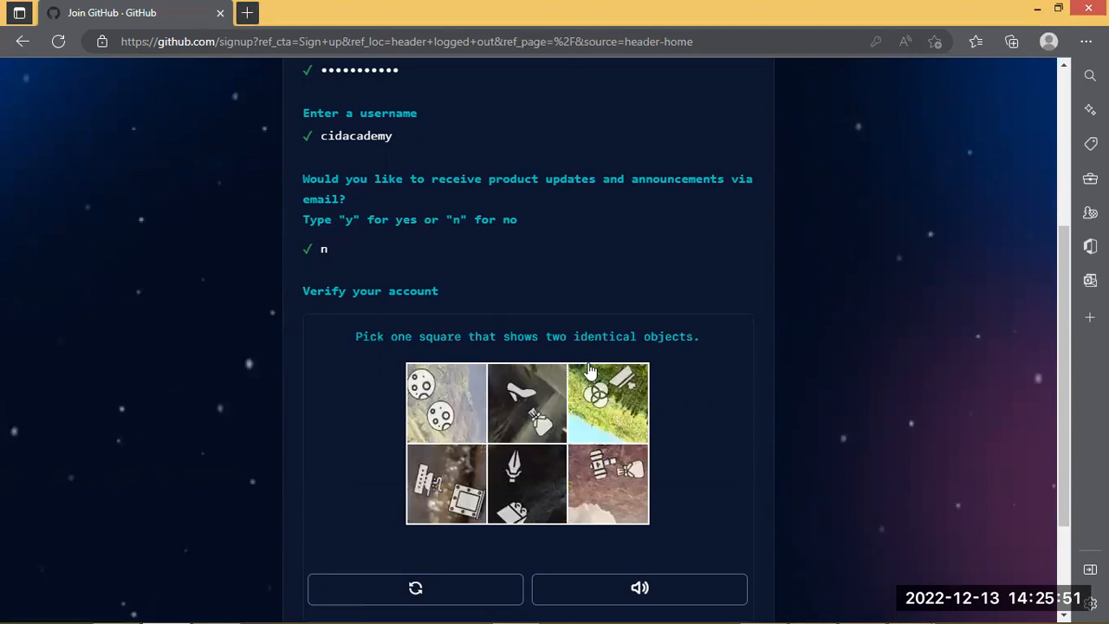
pyautogui.click(440, 397)
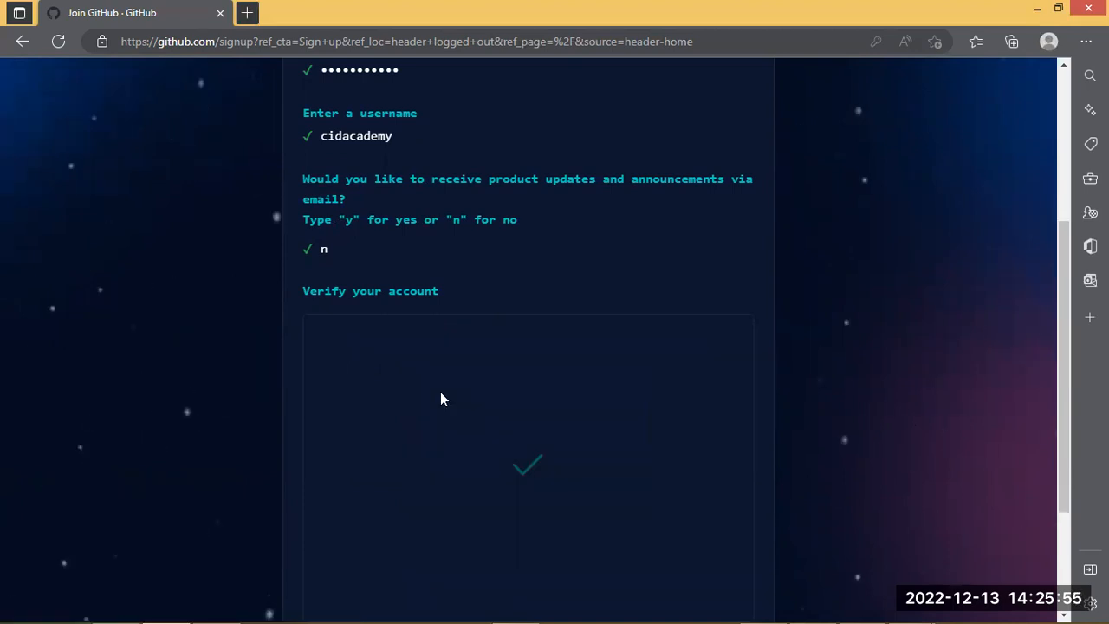
pyautogui.scroll(-1, 496, 362)
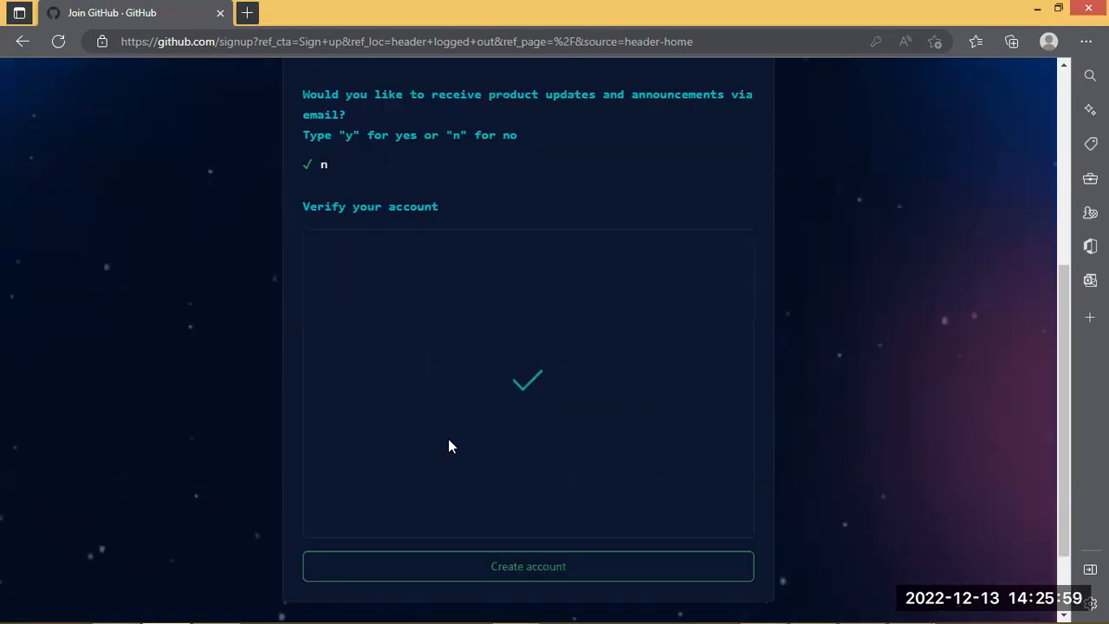
pyautogui.click(543, 570)
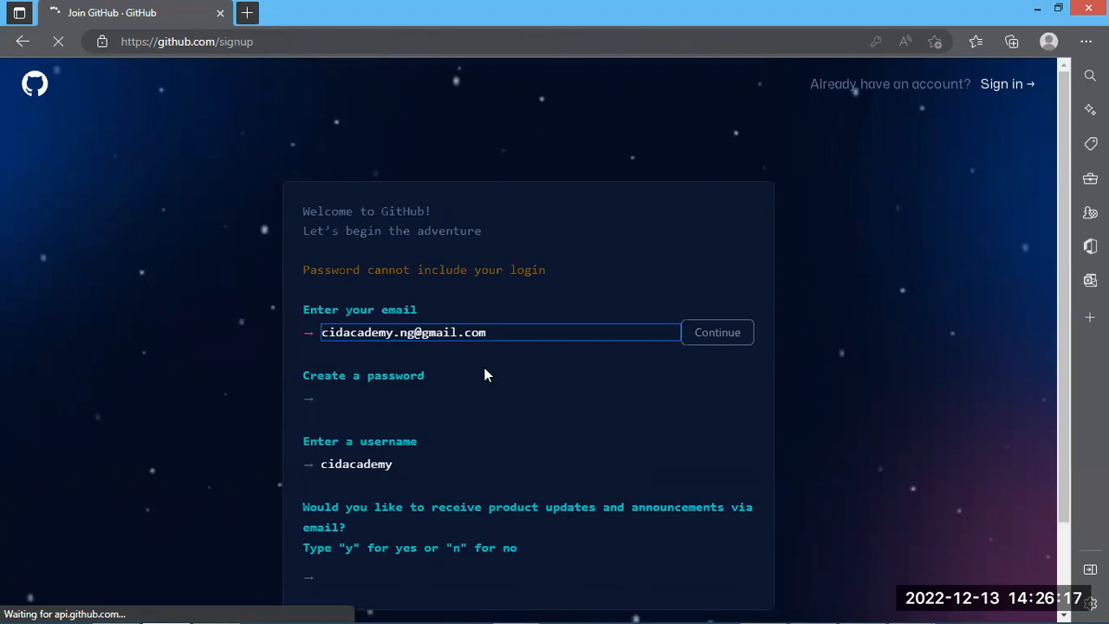
# - Replace the rejected password with a strong one excluding the login, answering n again
pyautogui.scroll(-2, 416, 283)
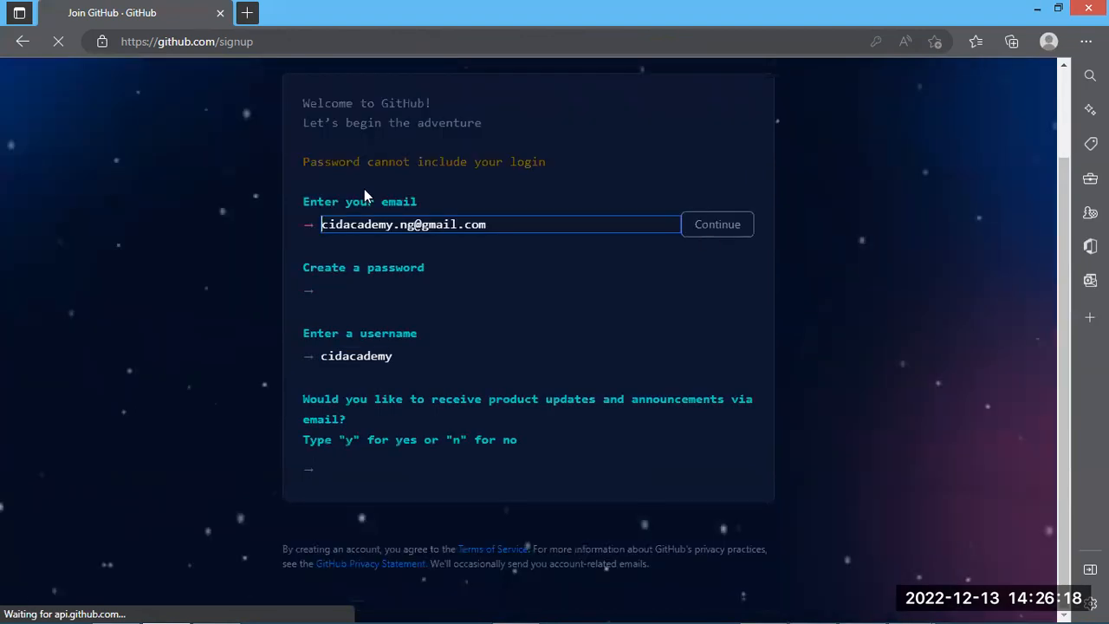
pyautogui.click(510, 227)
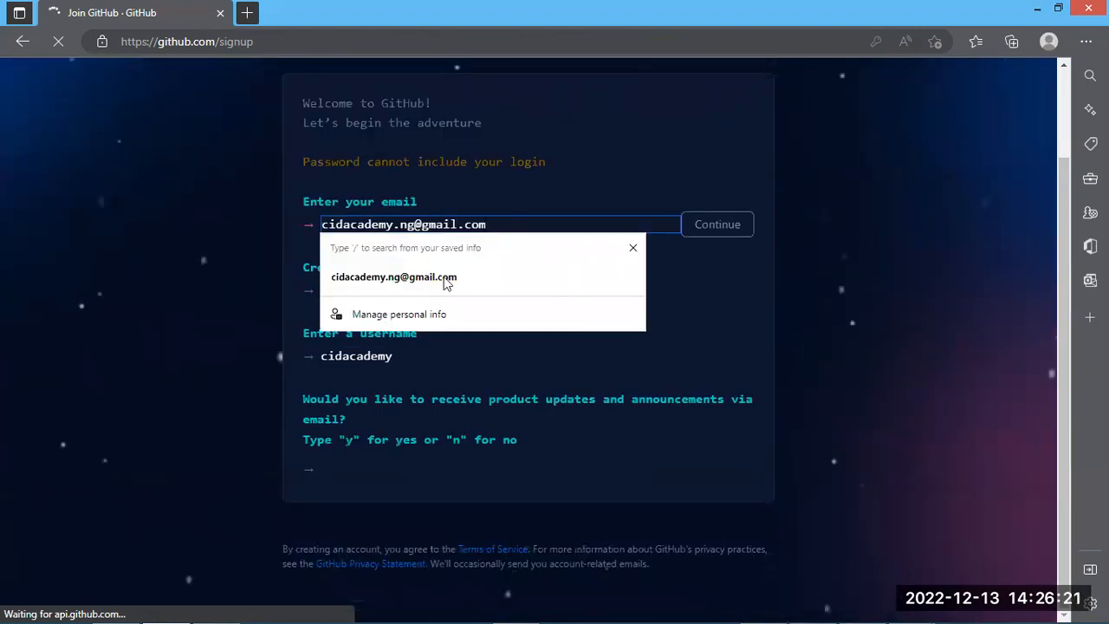
pyautogui.click(478, 227)
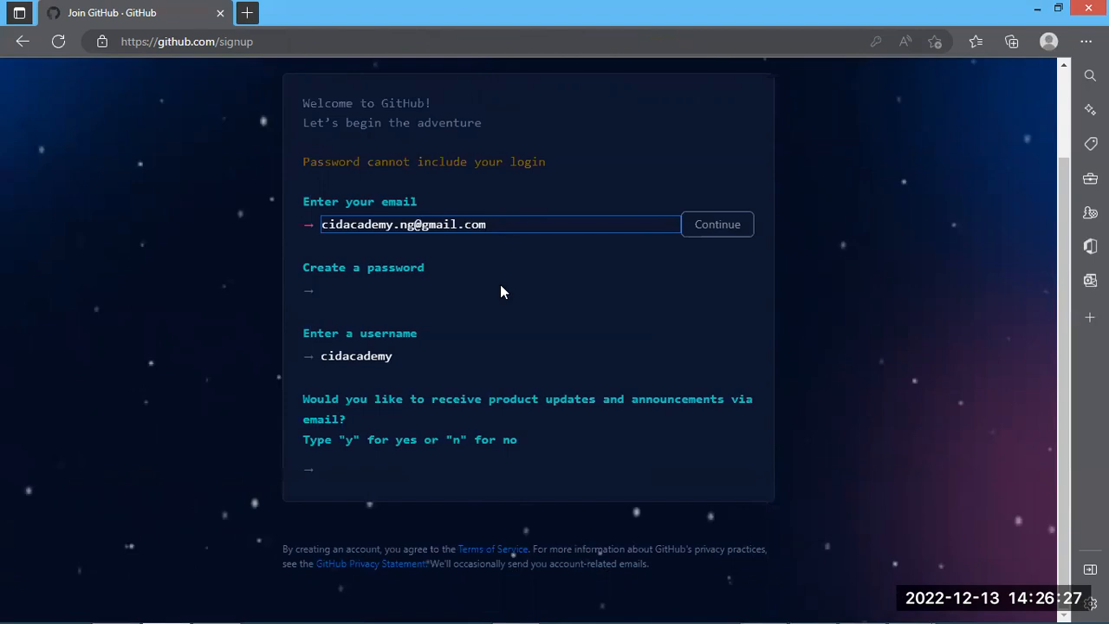
pyautogui.click(364, 361)
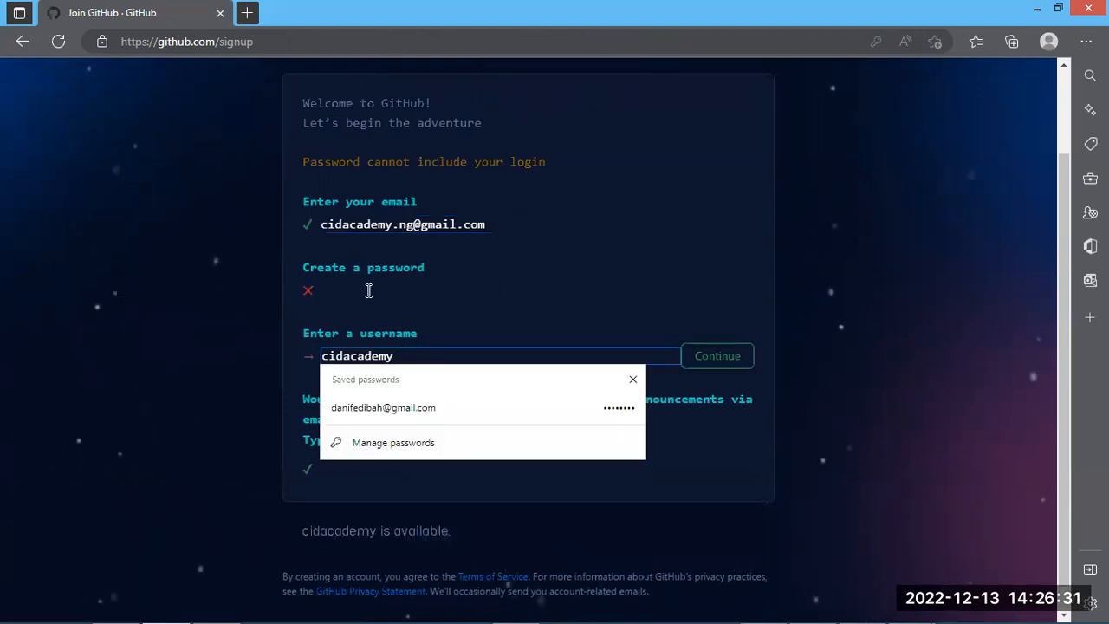
pyautogui.click(464, 297)
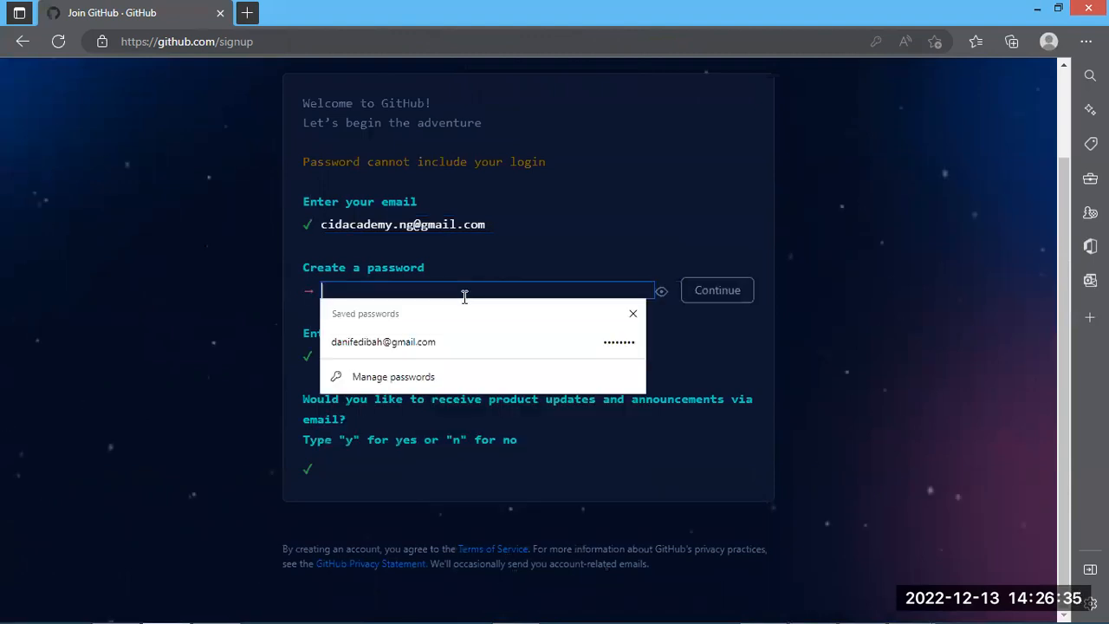
pyautogui.write('***')
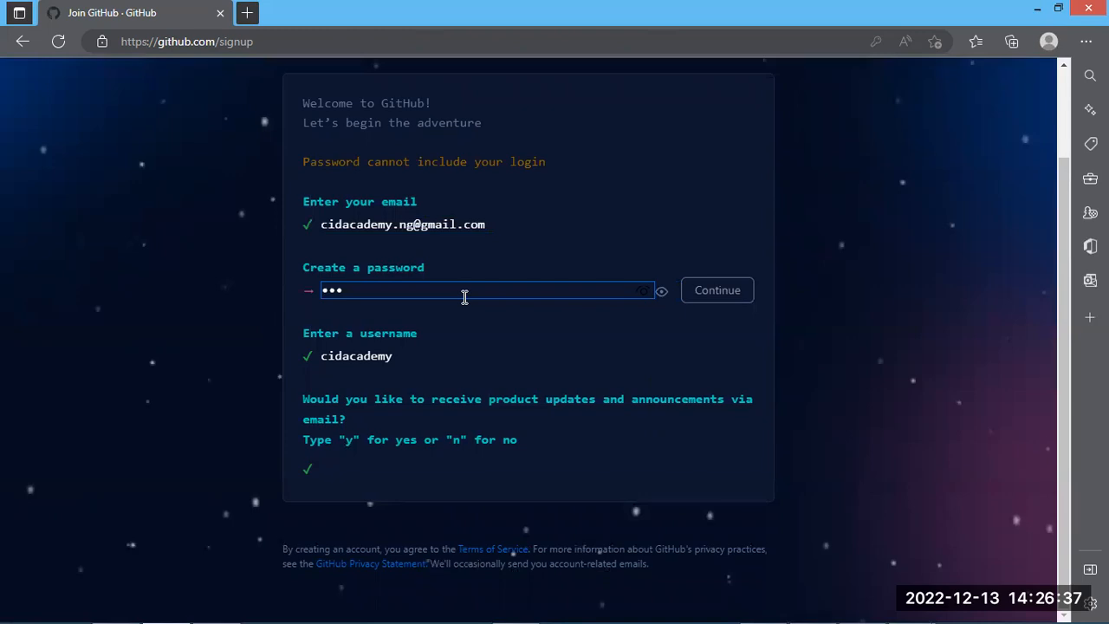
pyautogui.write('********')
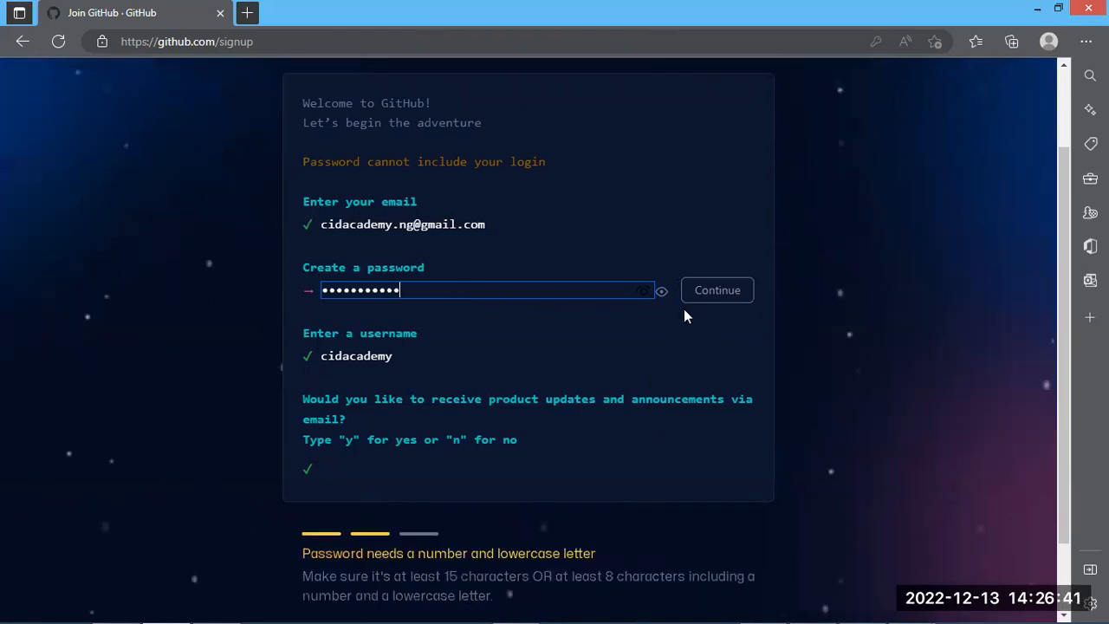
pyautogui.write('*')
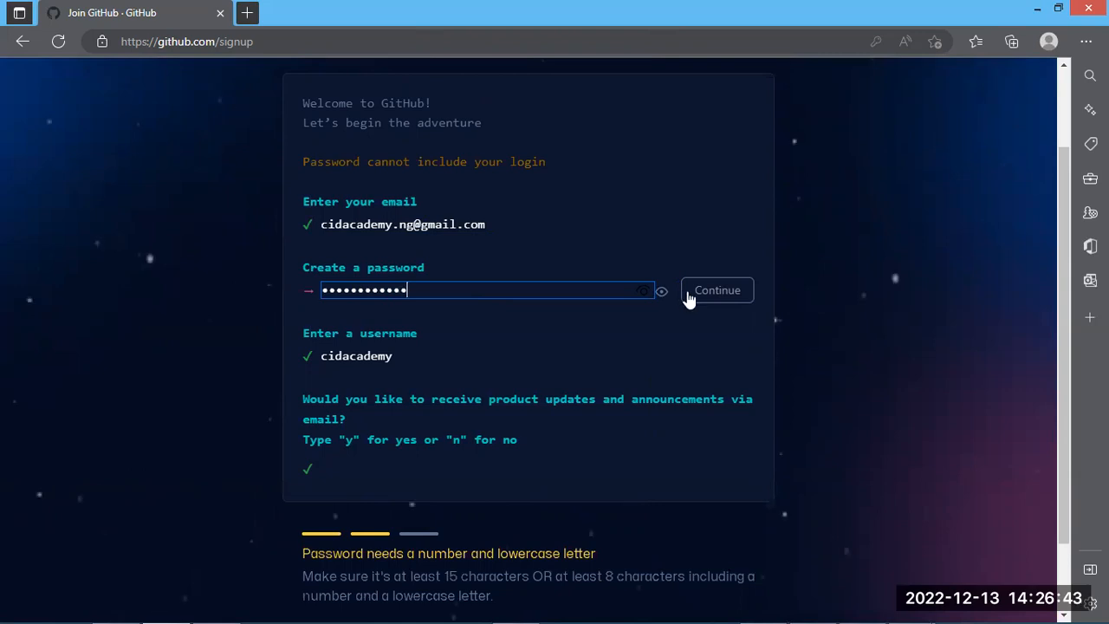
pyautogui.click(713, 295)
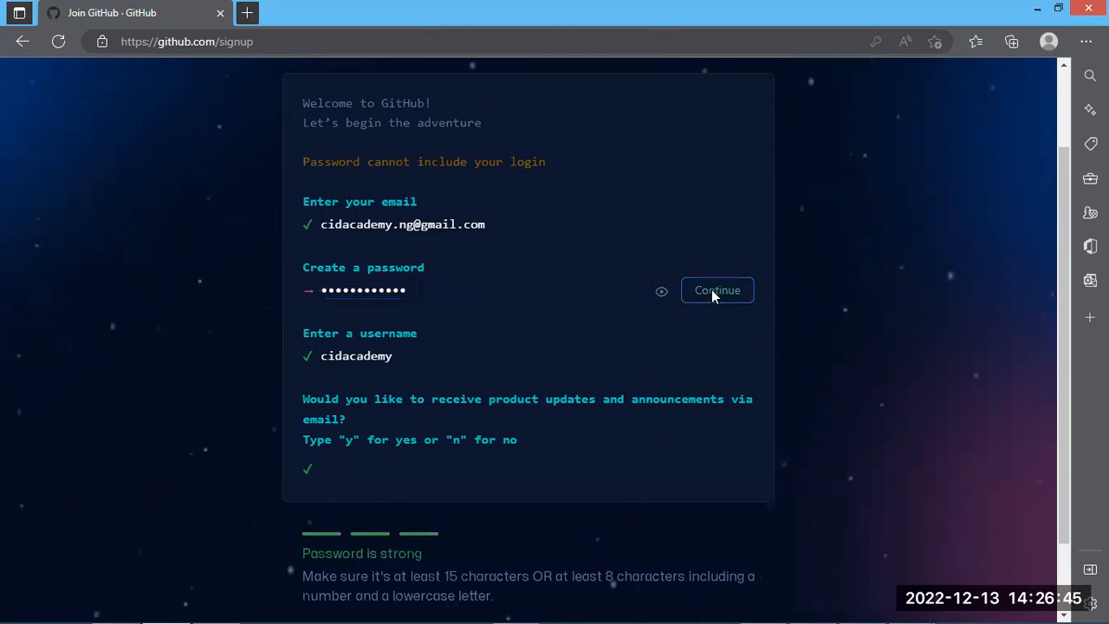
pyautogui.click(711, 292)
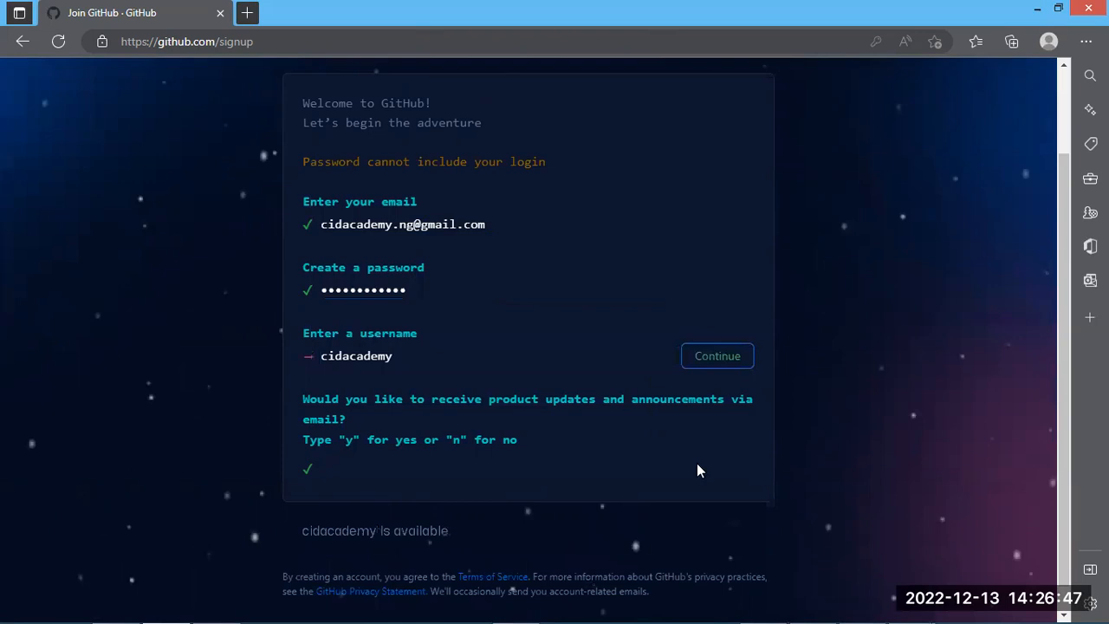
pyautogui.write('n')
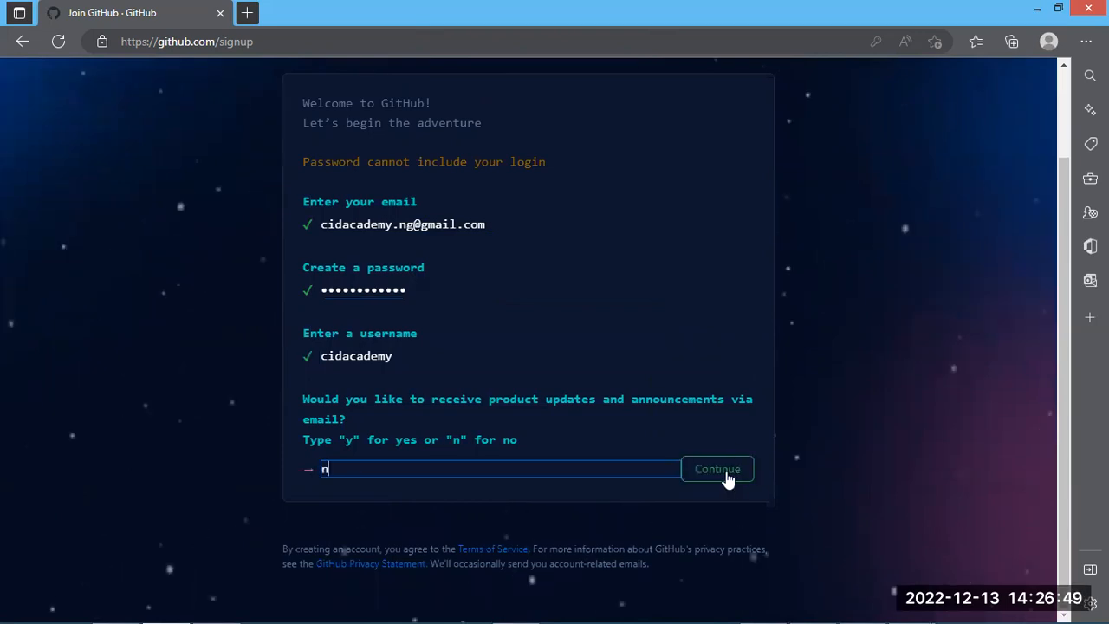
pyautogui.click(730, 475)
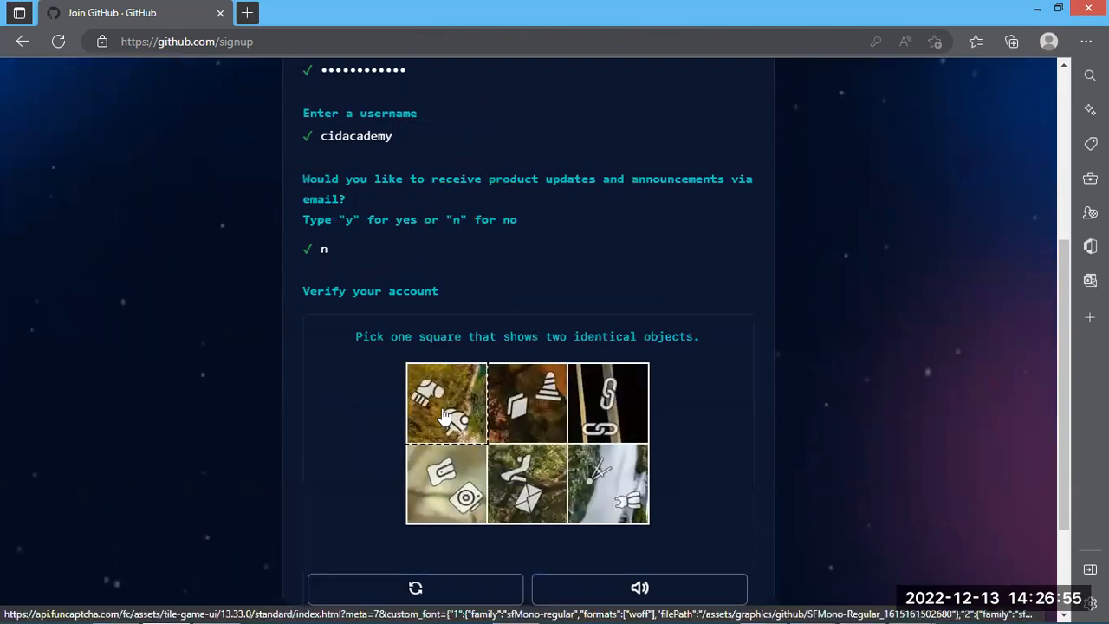
# - Pick the two matching-object tiles and submit Create account
pyautogui.click(618, 391)
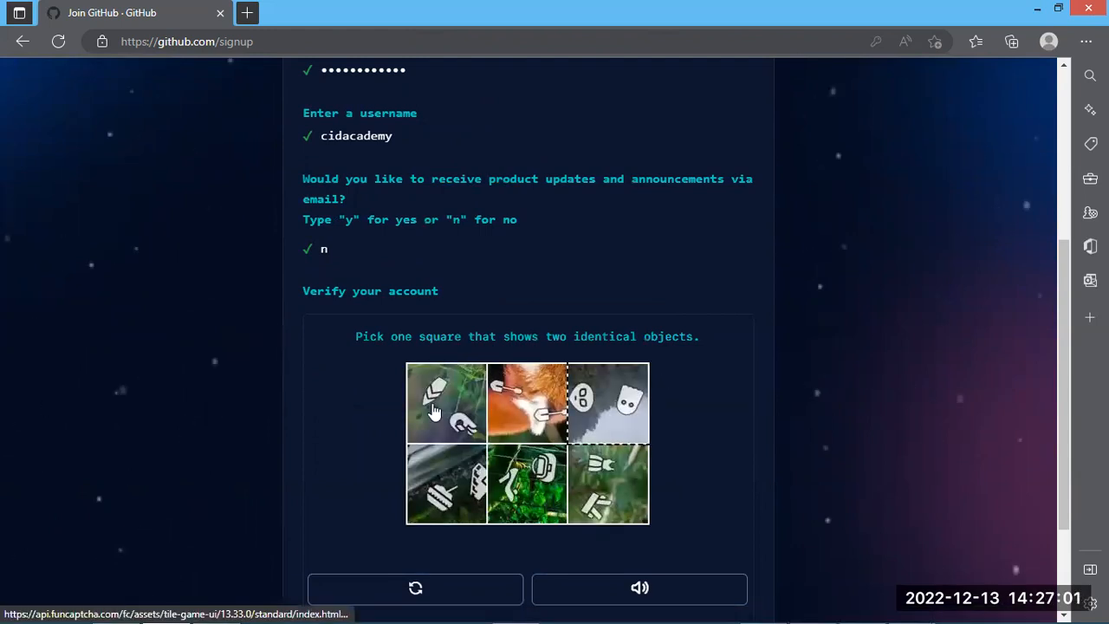
pyautogui.click(524, 414)
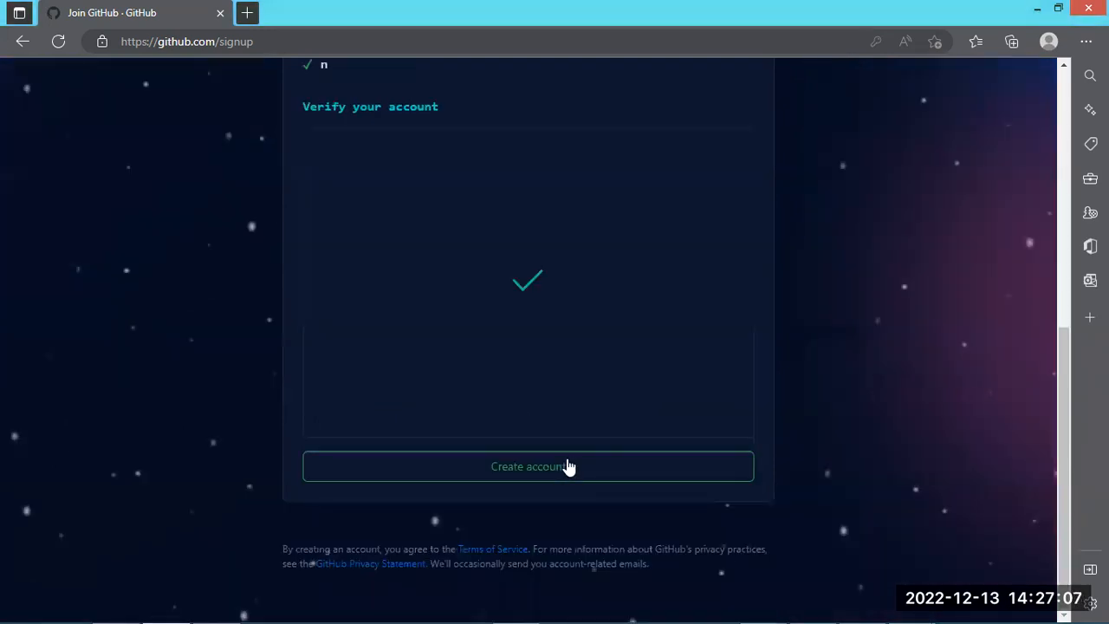
pyautogui.click(569, 467)
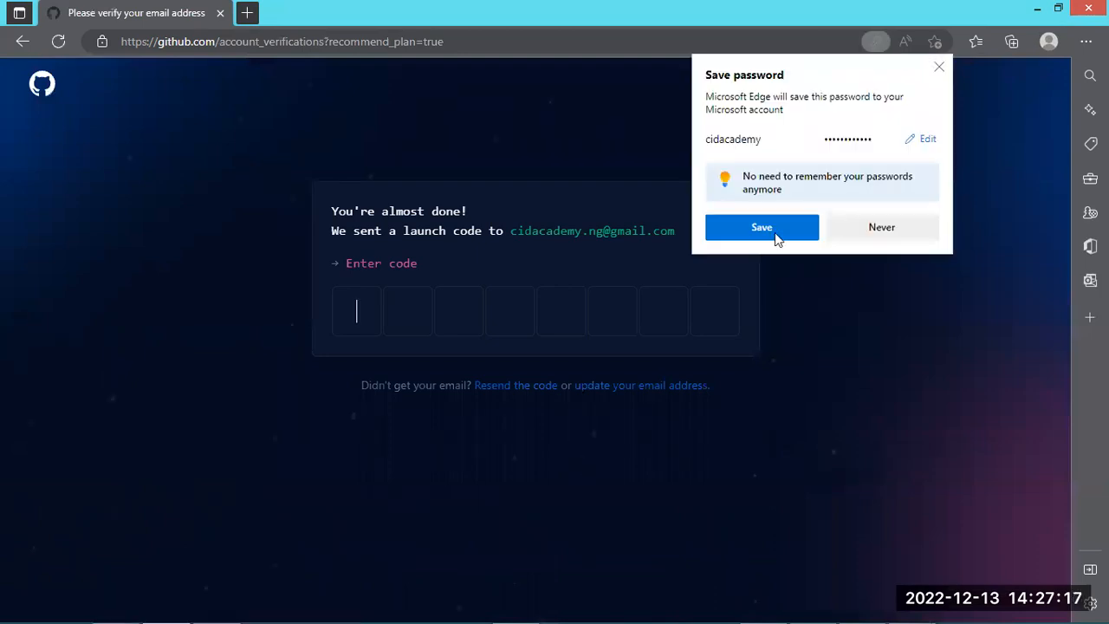
# - Save the new password in Edge and close the saved-password notice
pyautogui.click(777, 238)
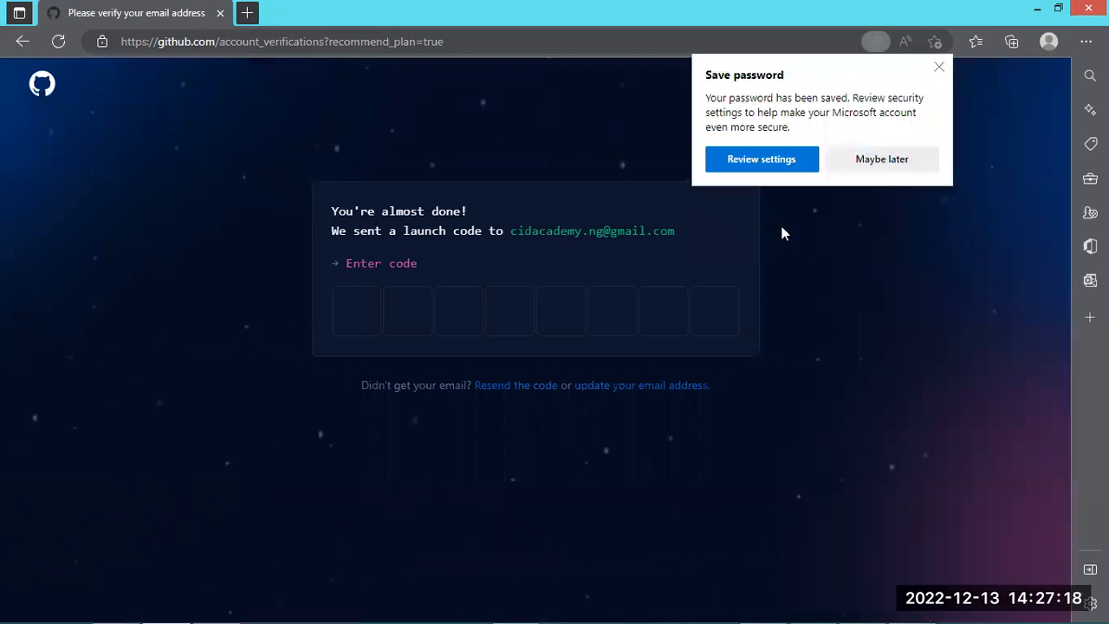
pyautogui.click(939, 69)
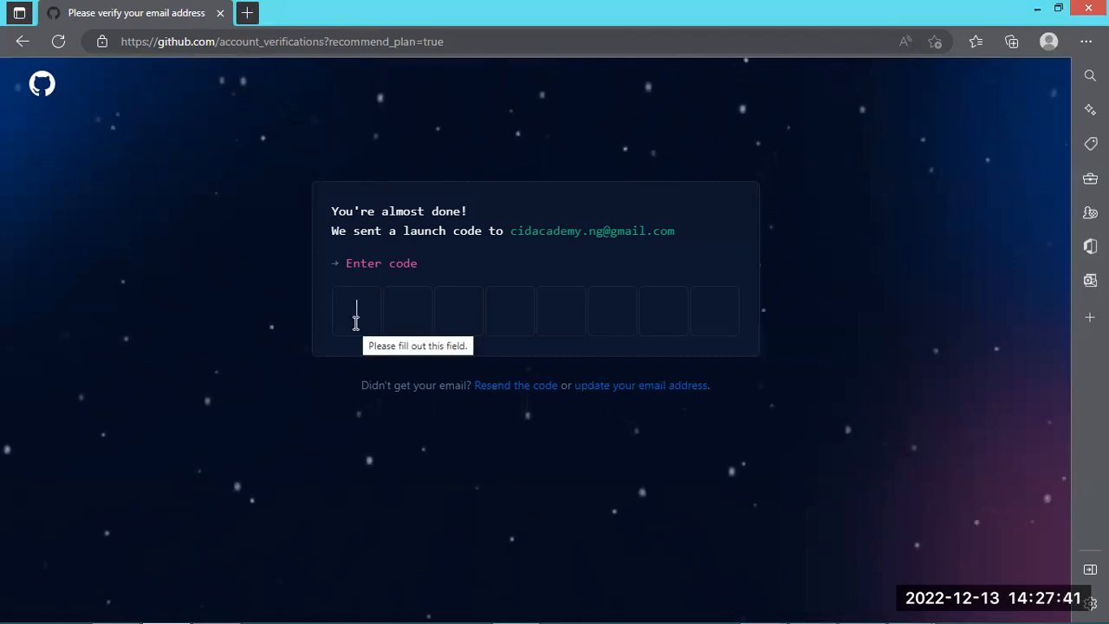
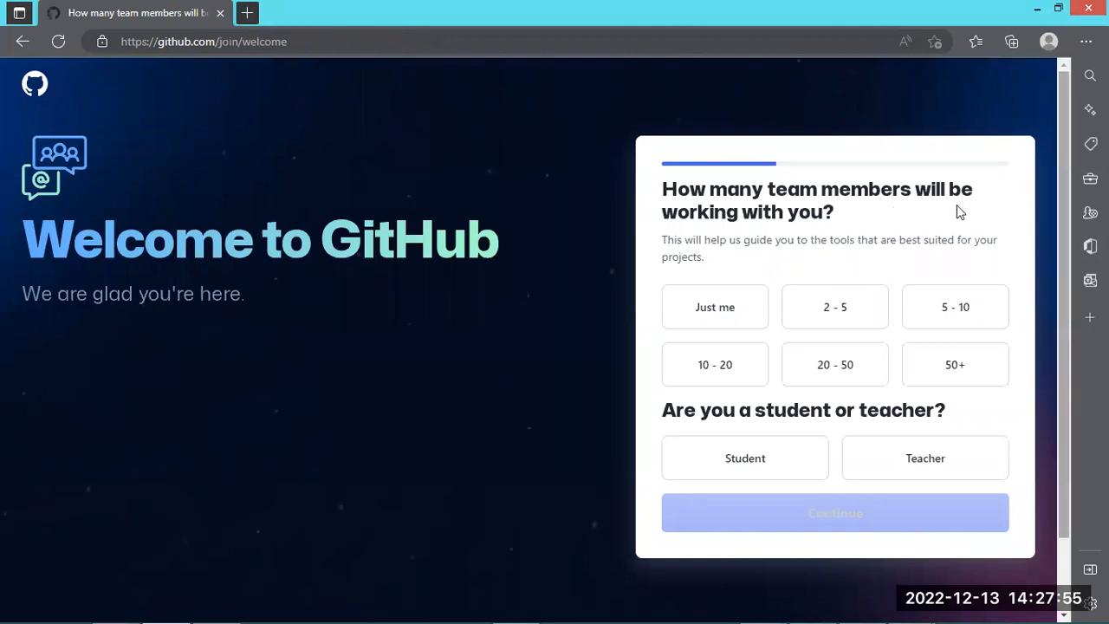
# - Answer the welcome survey with a 5 - 10 team size and Student, then continue
pyautogui.click(860, 314)
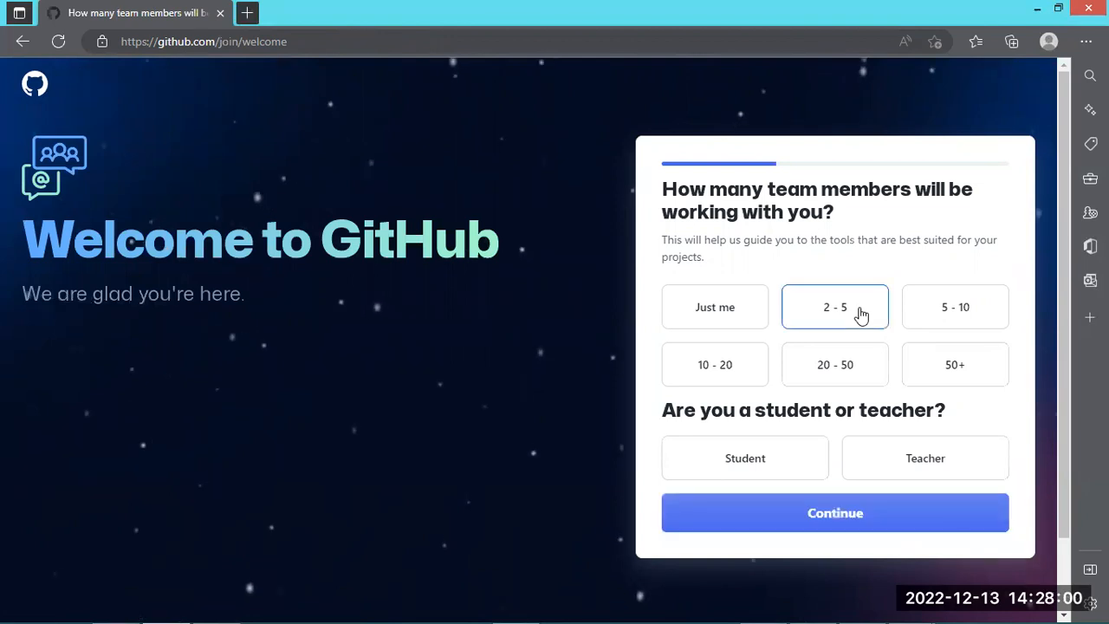
pyautogui.click(962, 317)
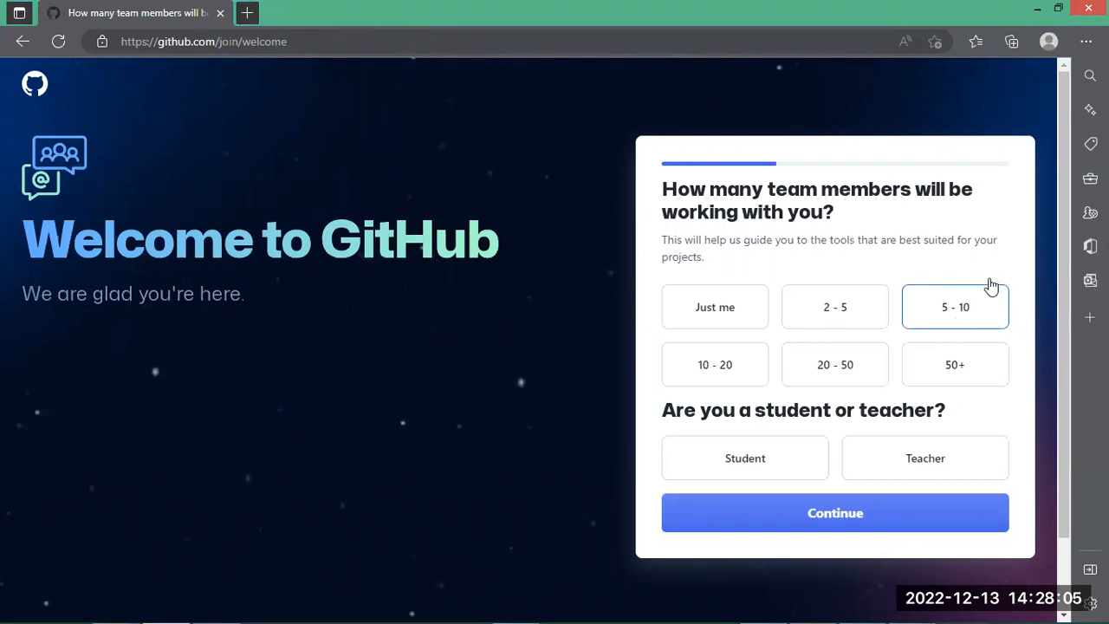
pyautogui.click(759, 466)
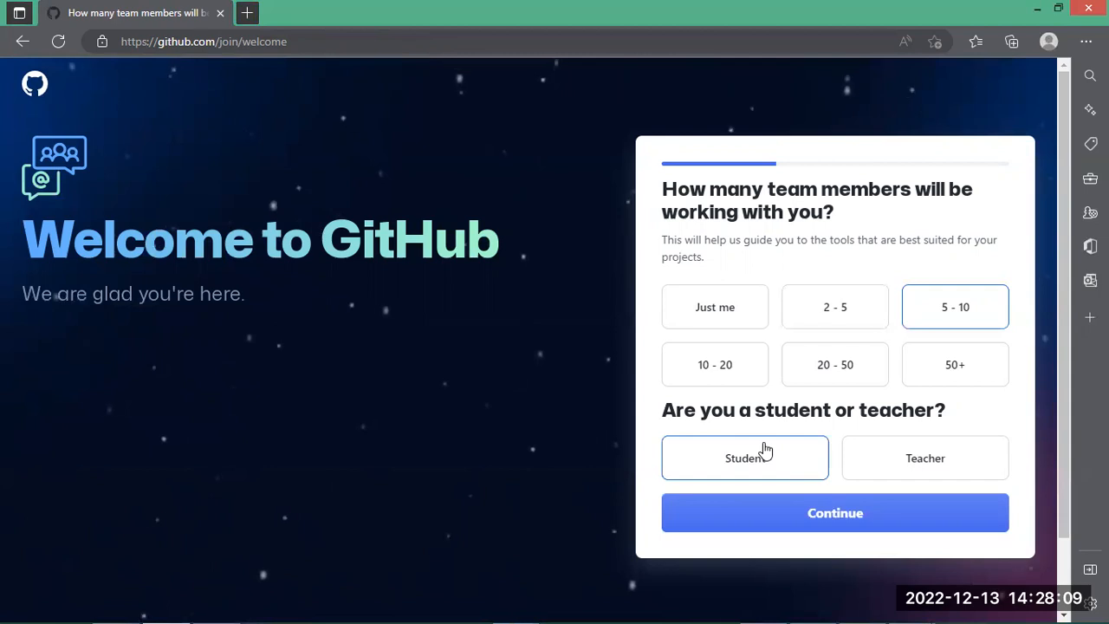
pyautogui.click(780, 527)
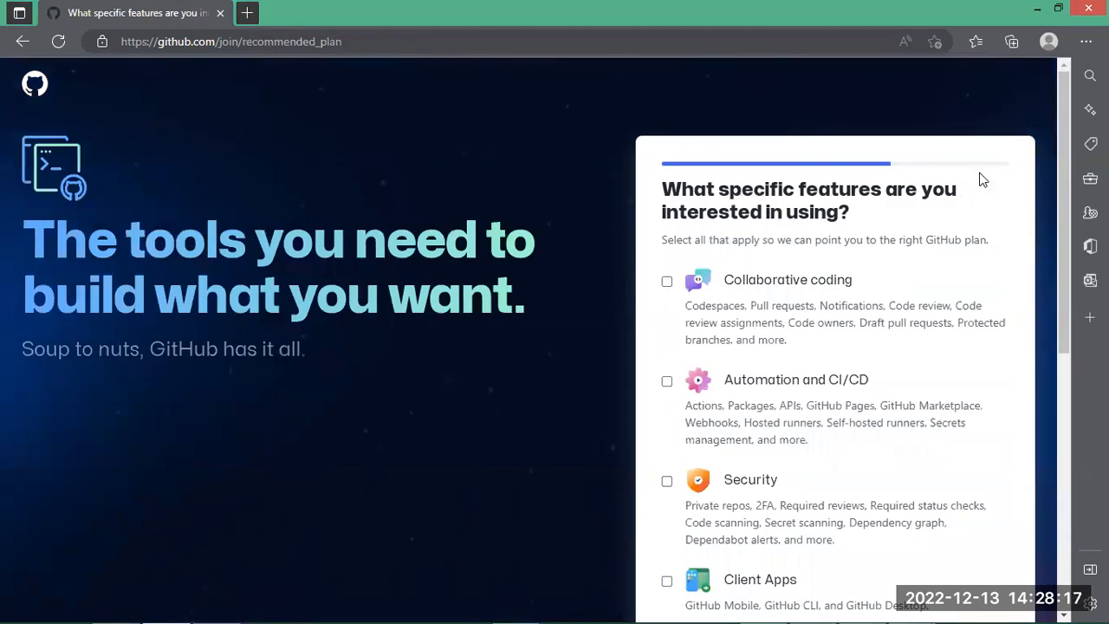
# - Tick Collaborative coding, Automation and CI/CD, Client Apps and Project Management, leaving Security unticked
pyautogui.scroll(-2, 663, 112)
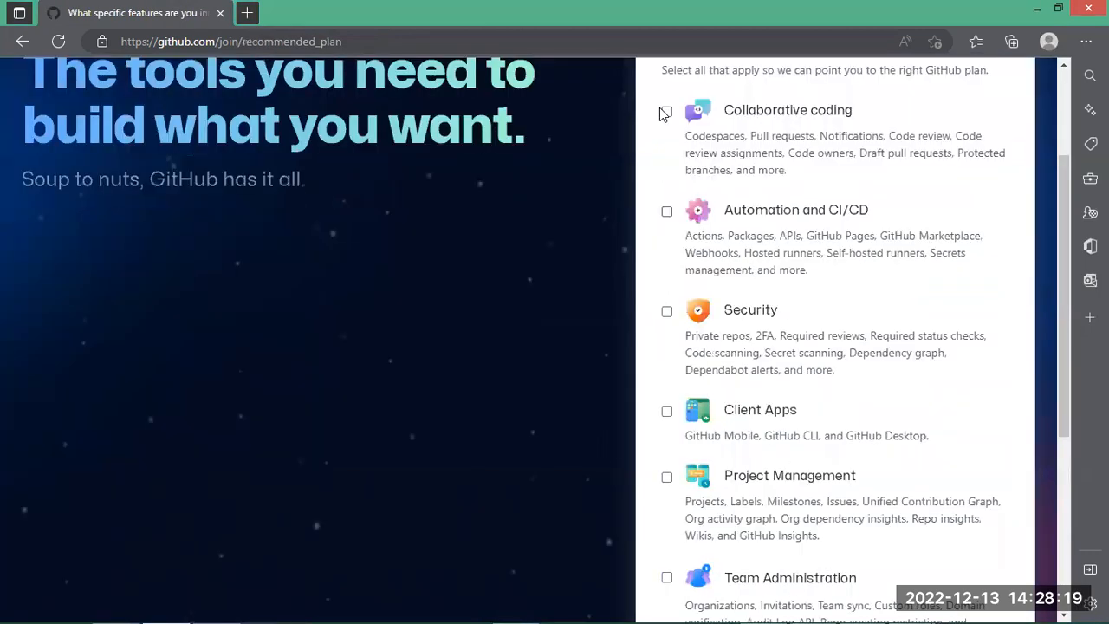
pyautogui.click(666, 113)
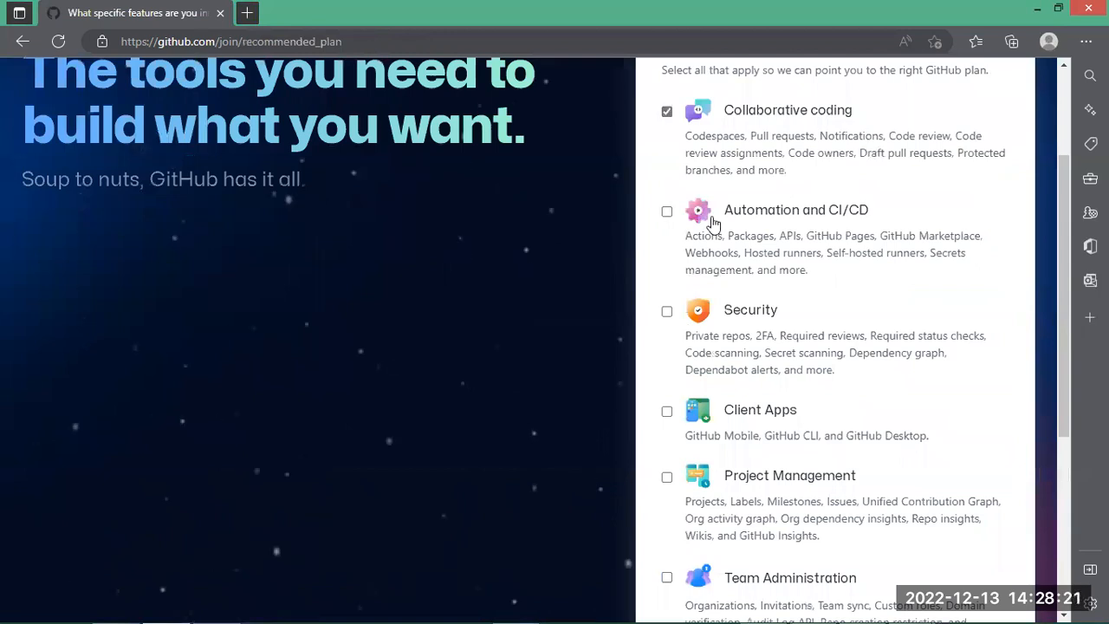
pyautogui.click(927, 225)
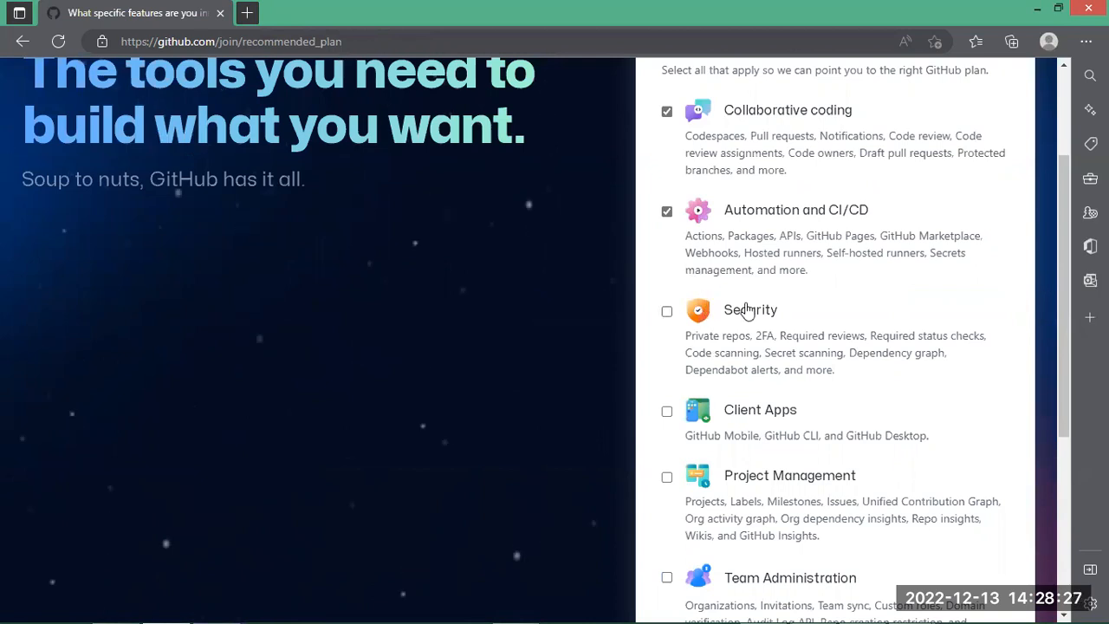
pyautogui.click(747, 312)
pyautogui.scroll(-2, 746, 312)
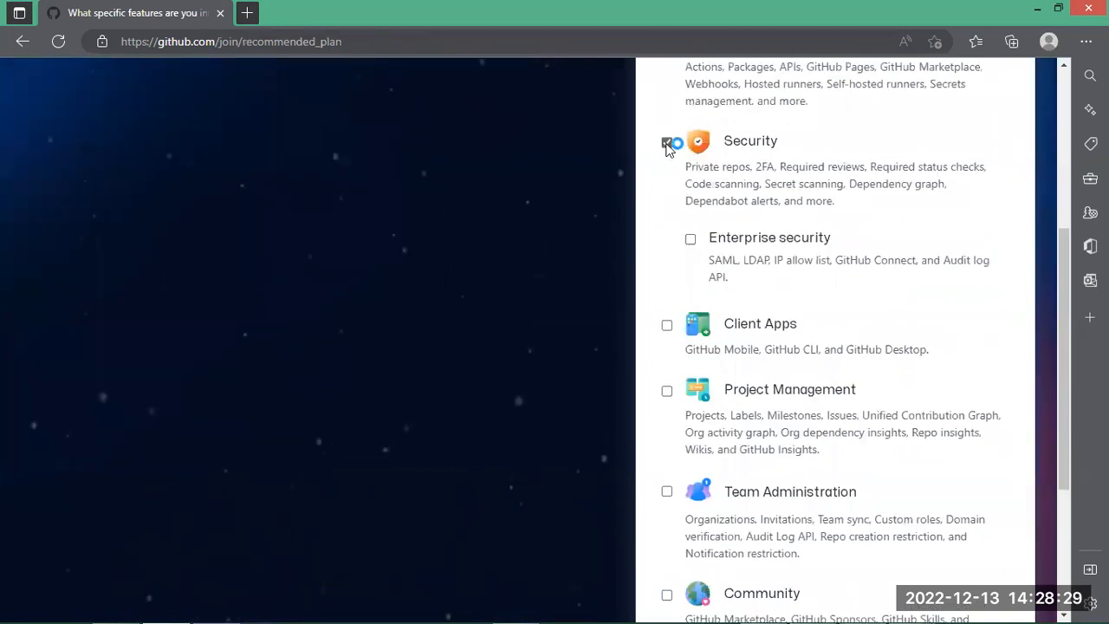
pyautogui.click(673, 147)
pyautogui.click(668, 244)
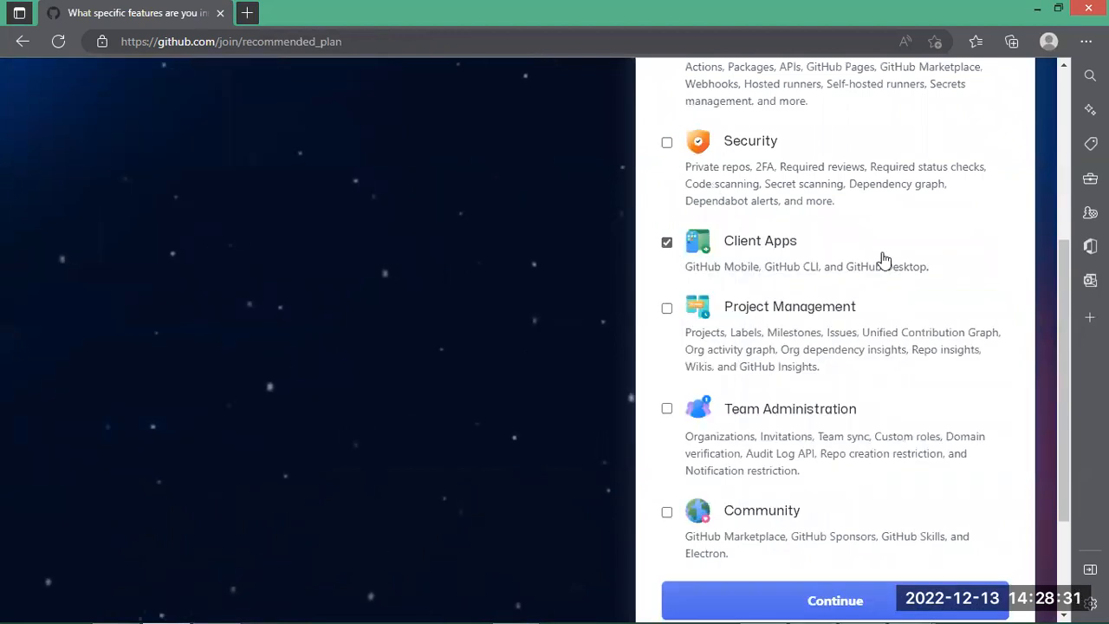
pyautogui.click(668, 308)
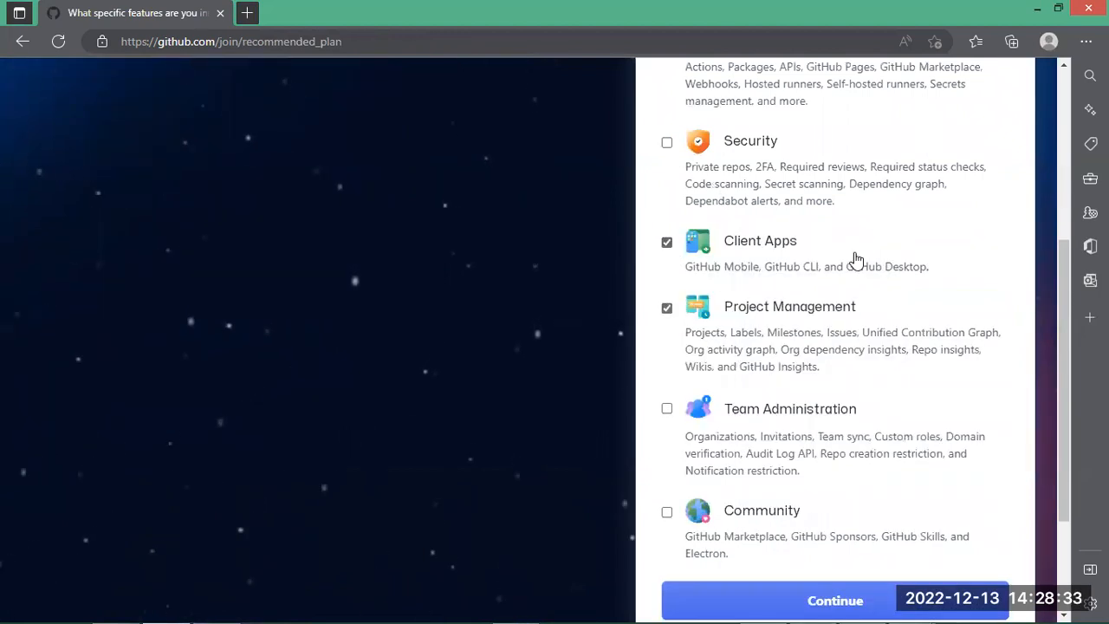
# - Also tick Team Administration and Community, then submit the feature interests
pyautogui.scroll(-1, 856, 260)
pyautogui.scroll(-2, 856, 260)
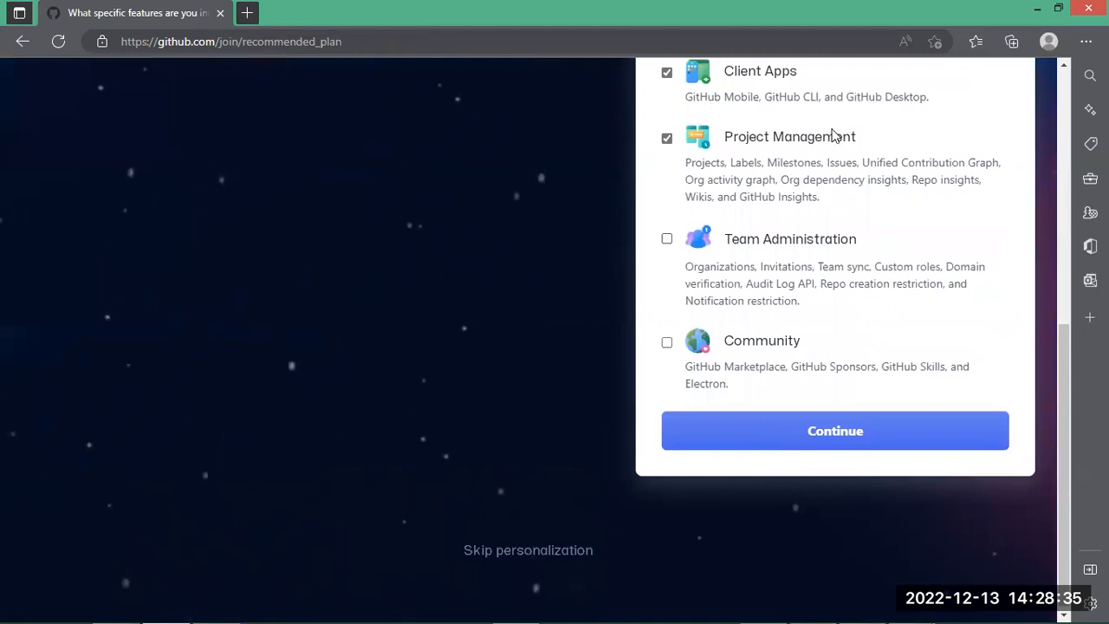
pyautogui.click(667, 240)
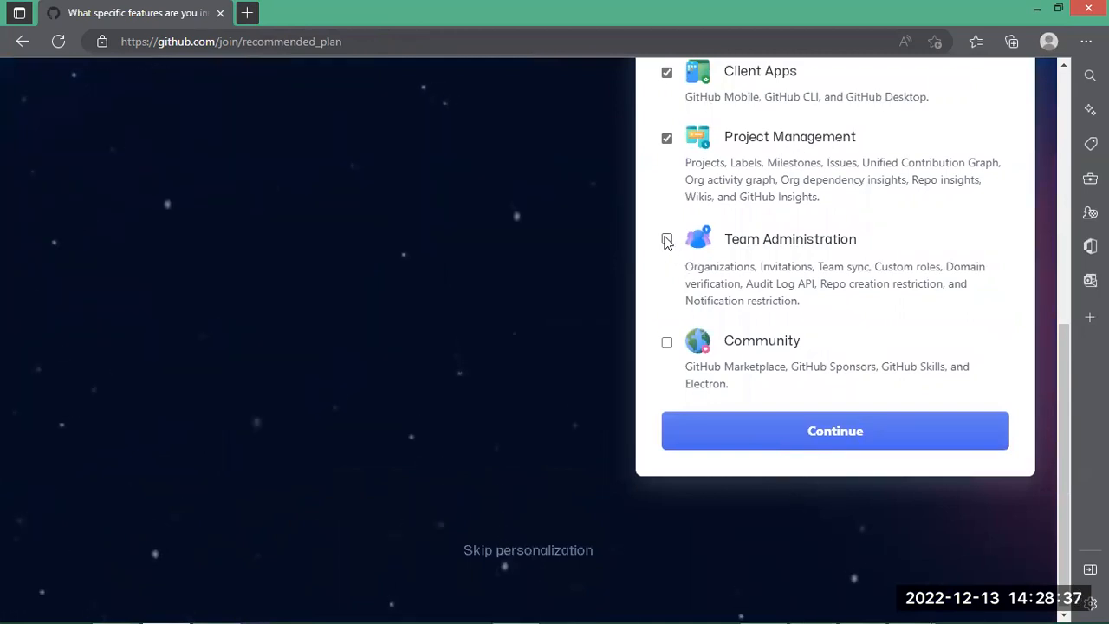
pyautogui.click(666, 344)
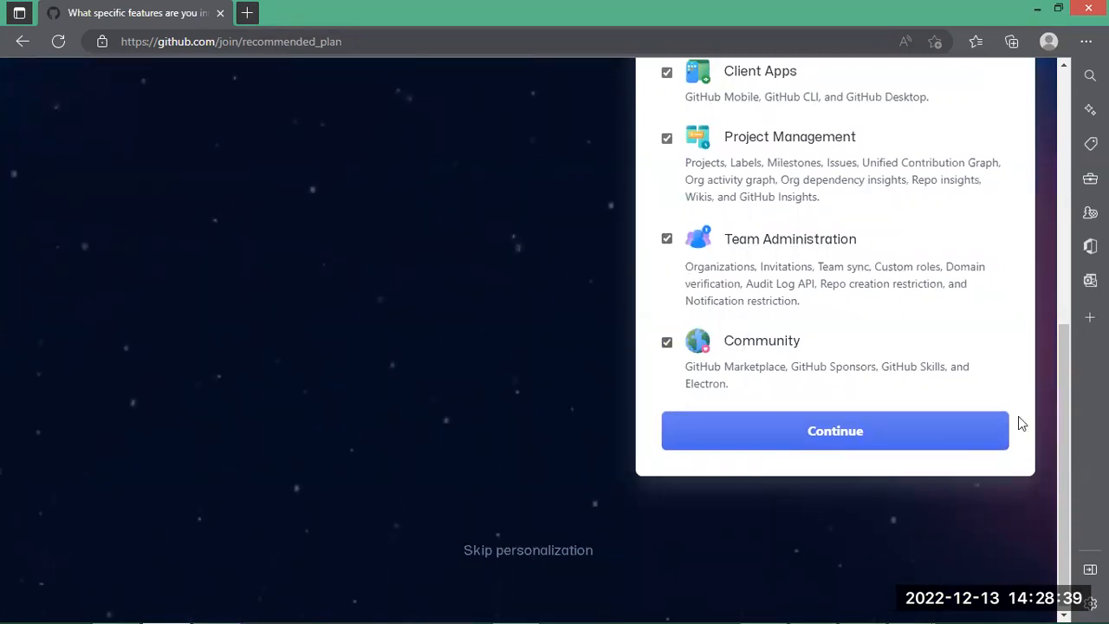
pyautogui.click(867, 431)
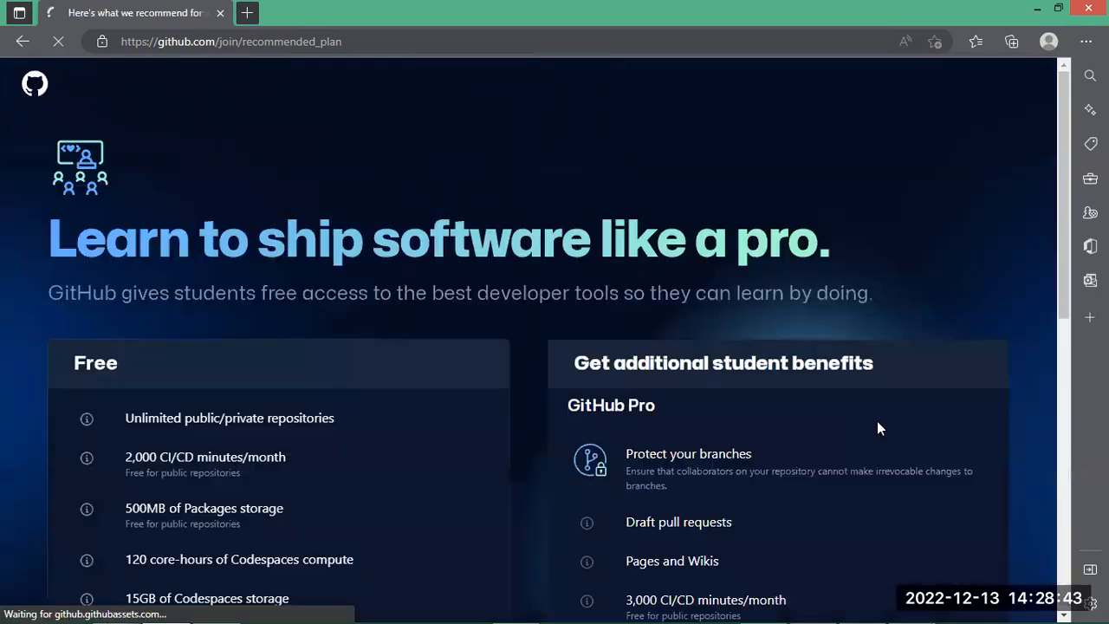
# - Skip the student plan recommendation and continue with the free plan
pyautogui.scroll(-2, 356, 269)
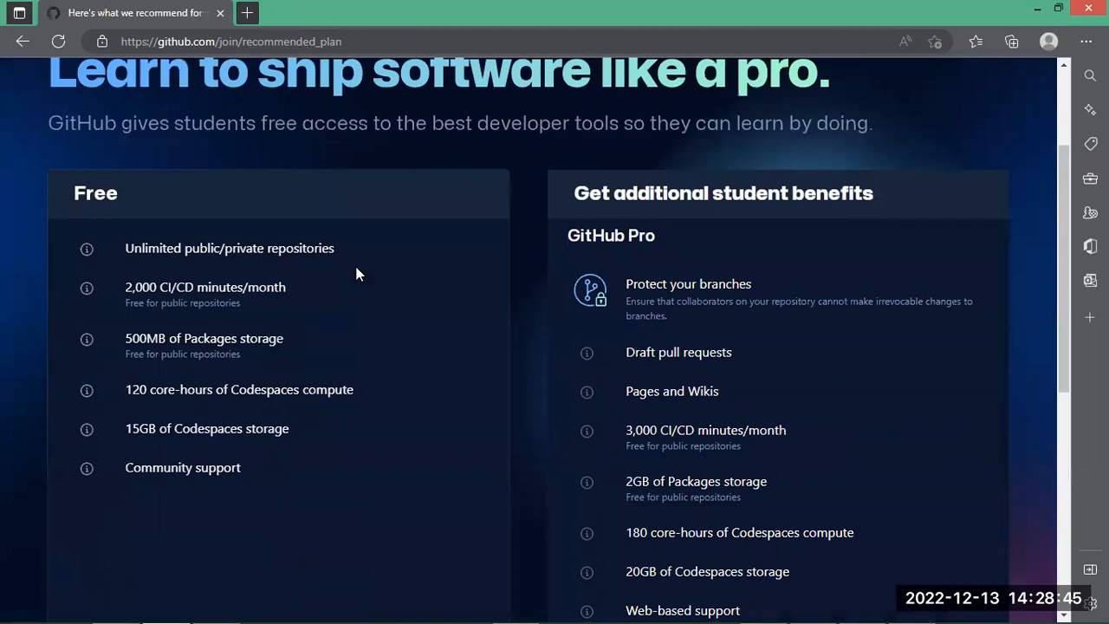
pyautogui.scroll(2, 358, 272)
pyautogui.scroll(-2, 455, 271)
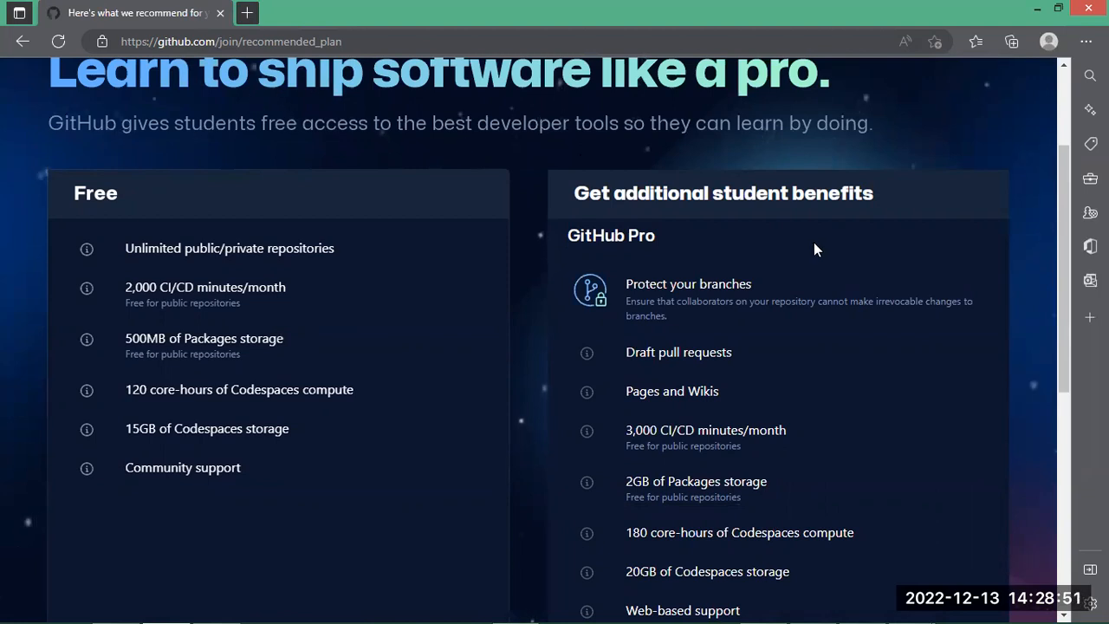
pyautogui.scroll(-5, 213, 202)
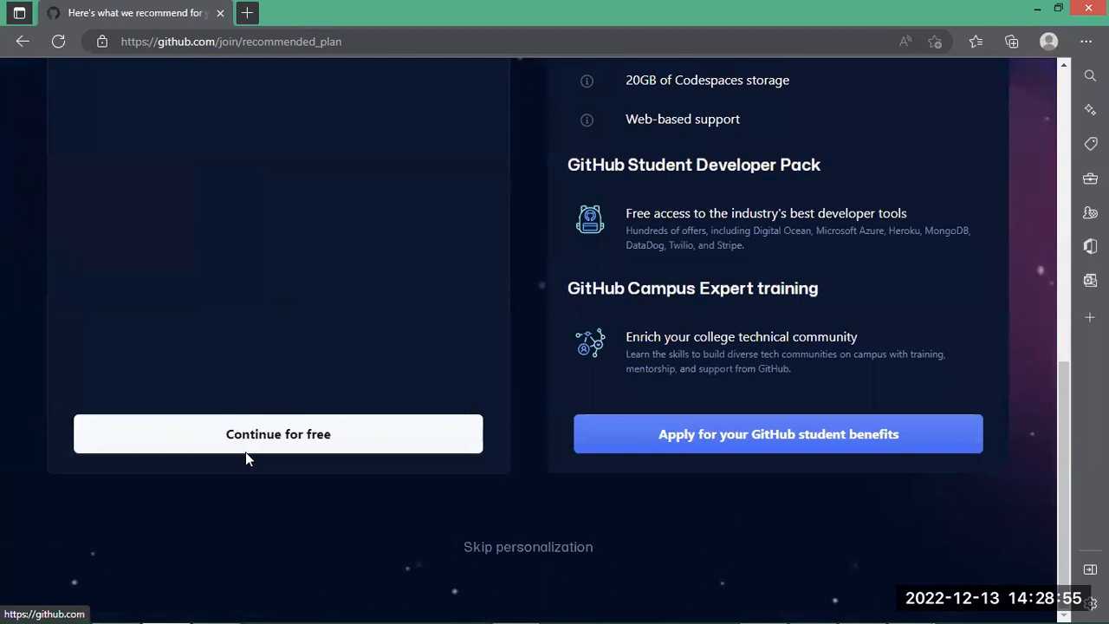
pyautogui.click(245, 438)
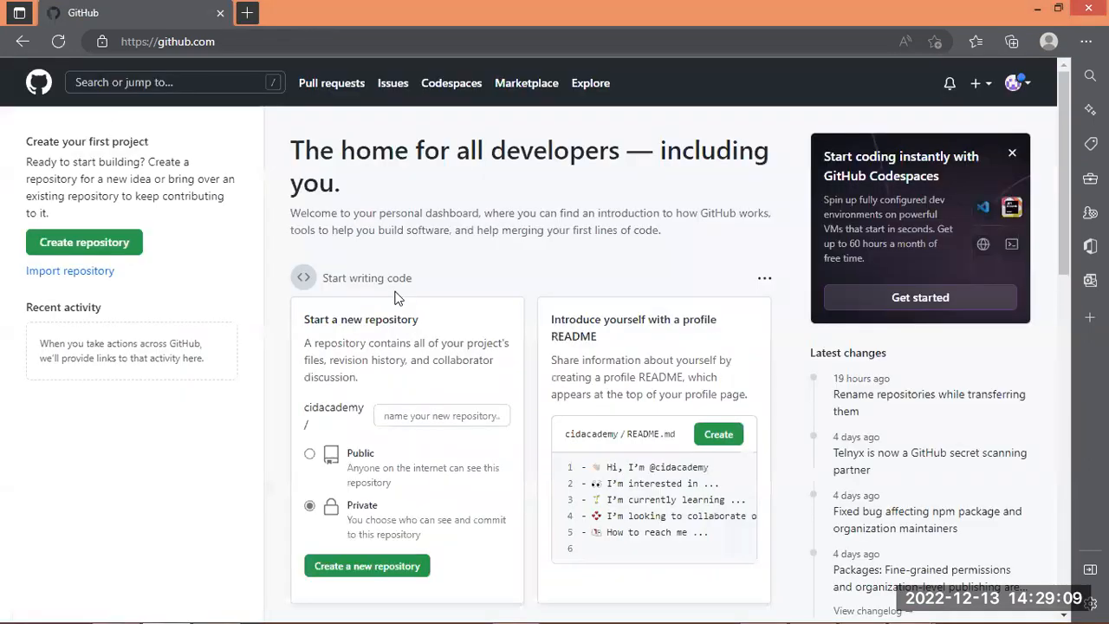
# - Create the profile README from the dashboard's 'Introduce yourself with a profile README' card
pyautogui.scroll(-3, 394, 297)
pyautogui.scroll(2, 395, 297)
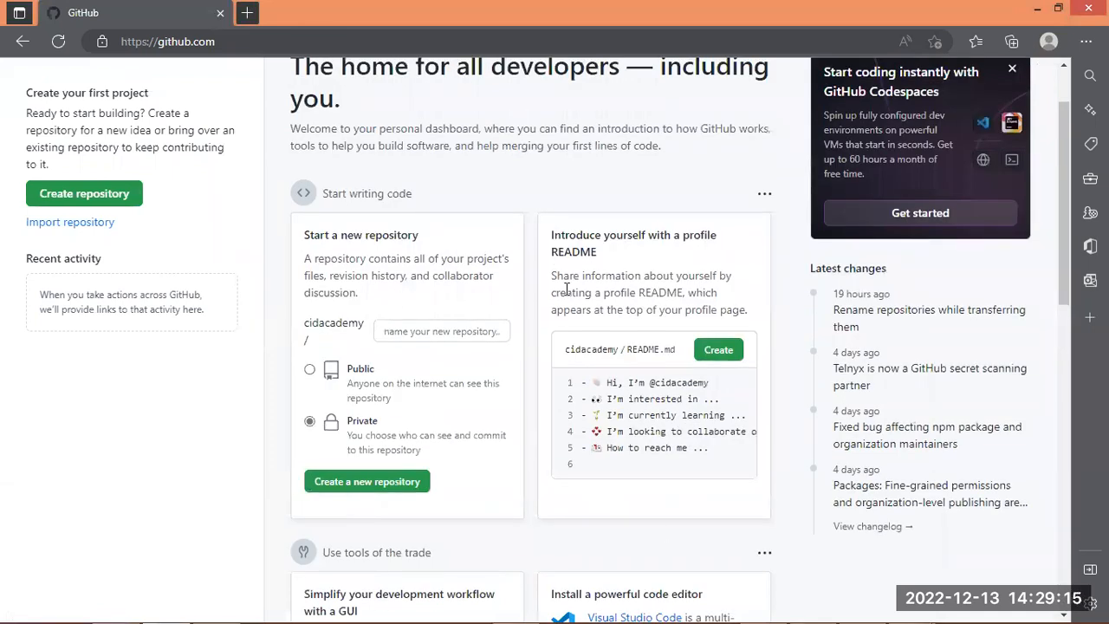
pyautogui.scroll(1, 567, 289)
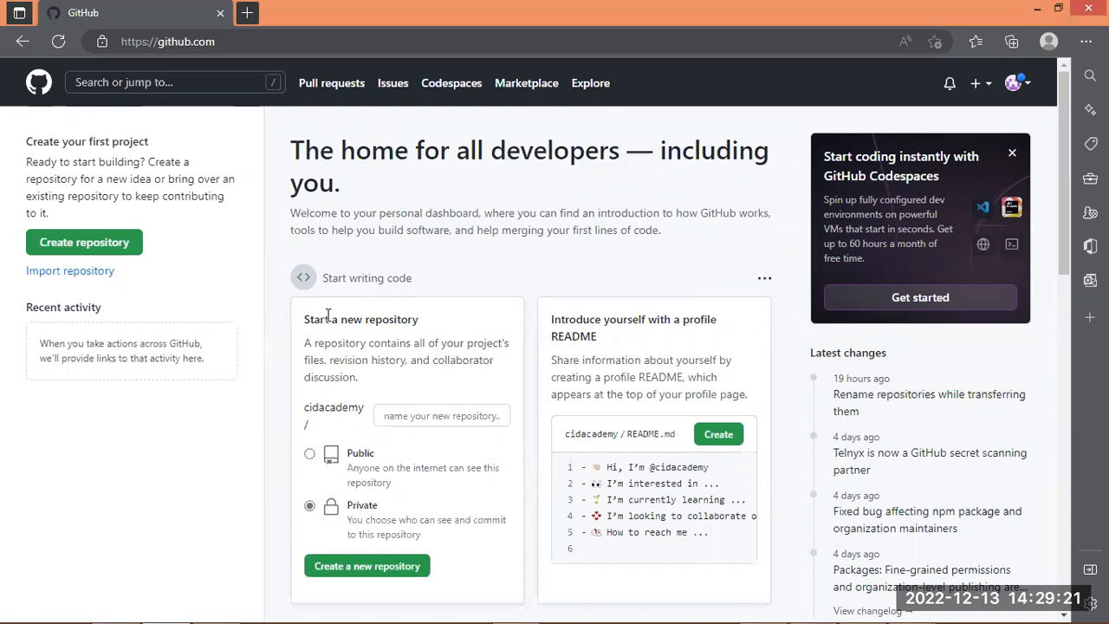
pyautogui.scroll(-1, 351, 323)
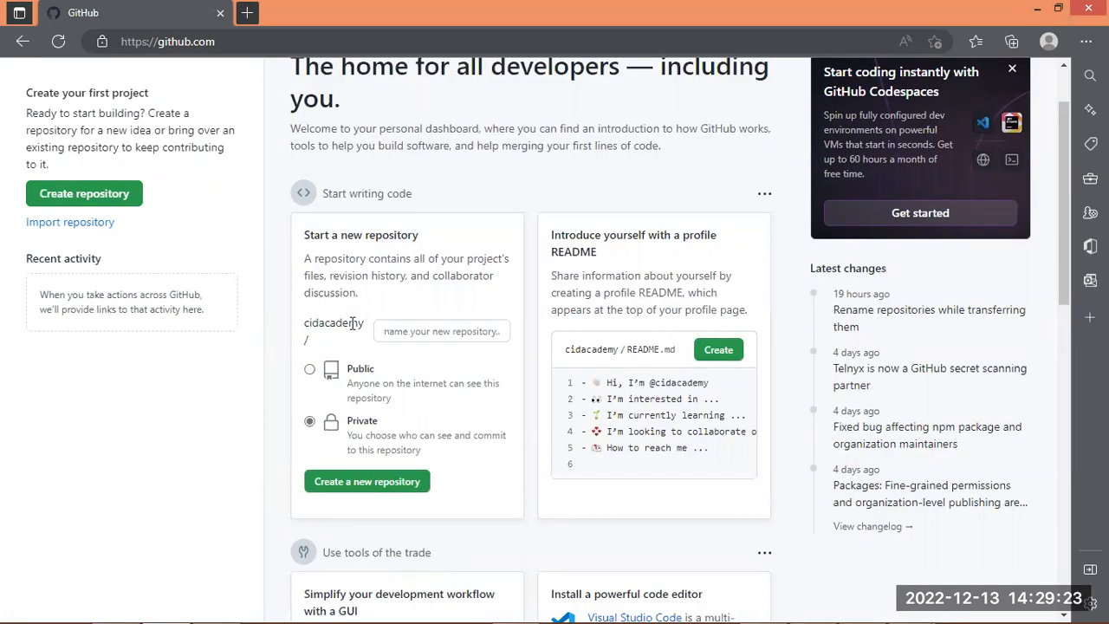
pyautogui.scroll(-1, 351, 323)
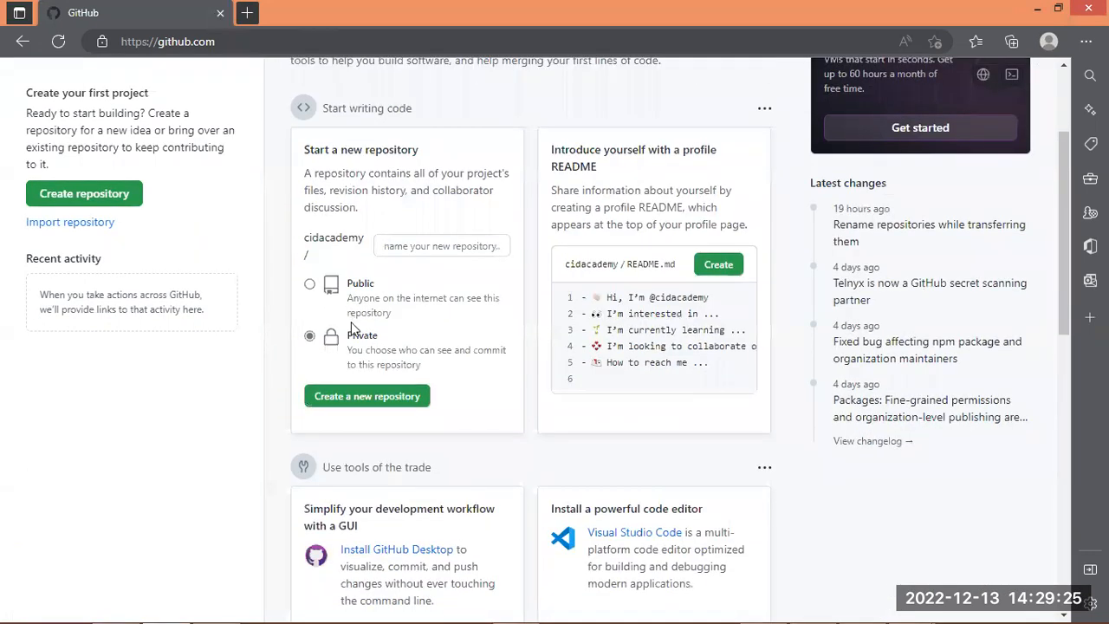
pyautogui.scroll(1, 351, 323)
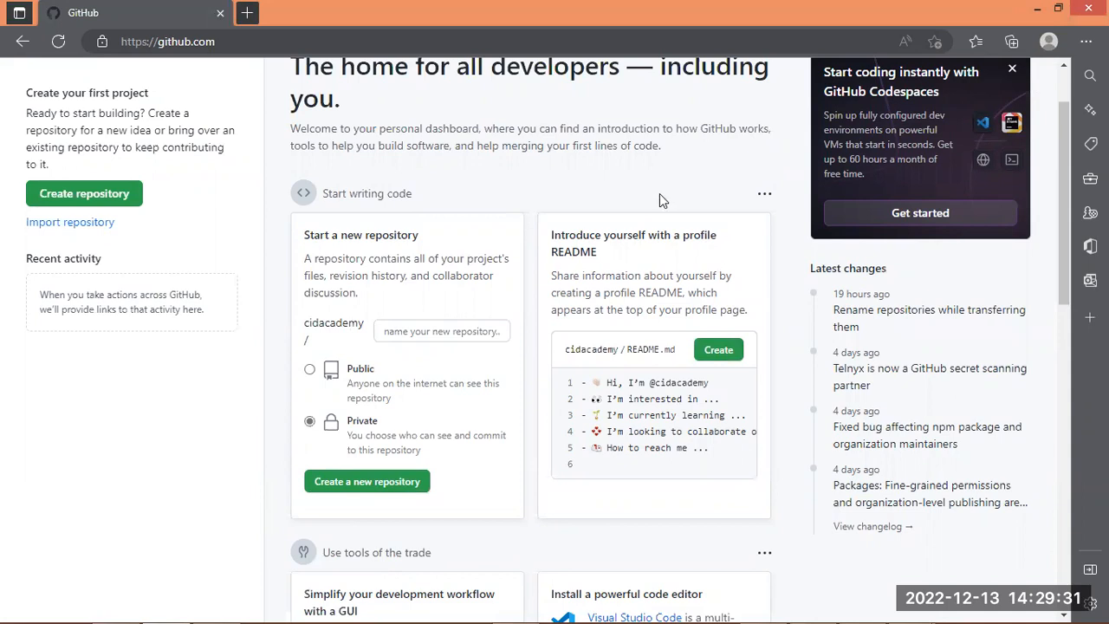
pyautogui.click(716, 352)
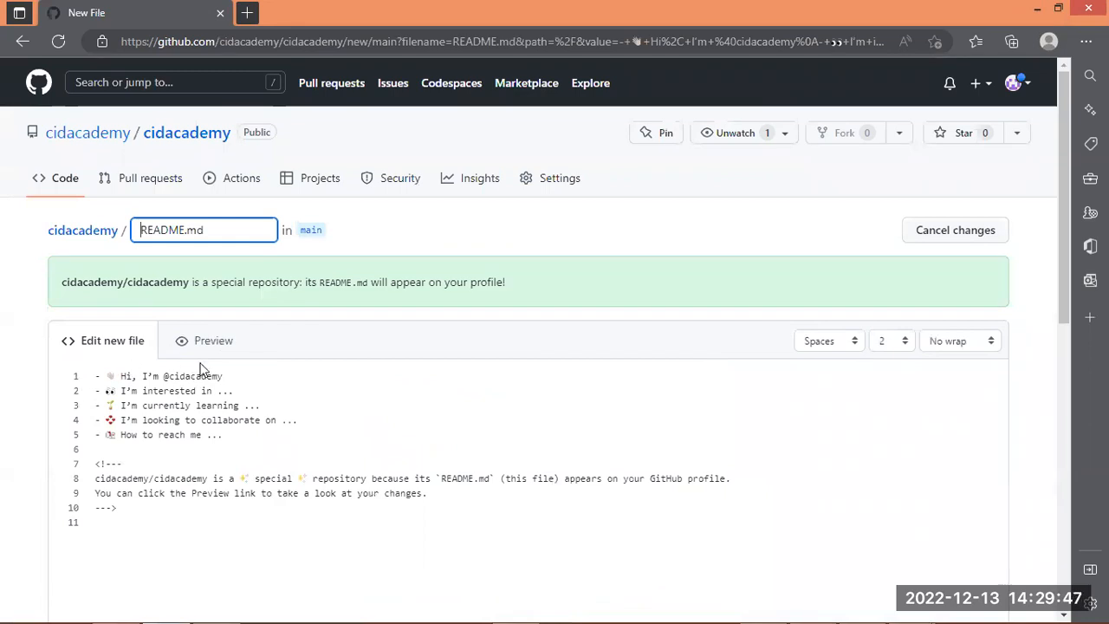
# - Fill in interests as 'Data Analysis' and learning as 'SQL & Power BI or Data Analysis'
pyautogui.click(243, 391)
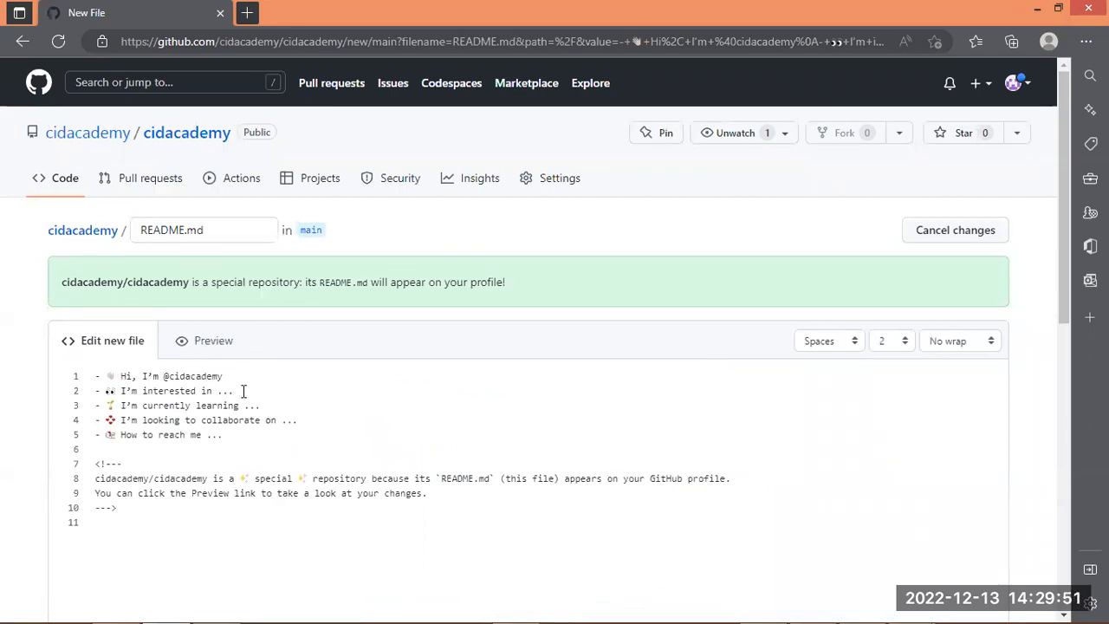
pyautogui.write('Data Analysis')
pyautogui.moveTo(262, 406); pyautogui.dragTo(250, 406)
pyautogui.press('BackSpace')
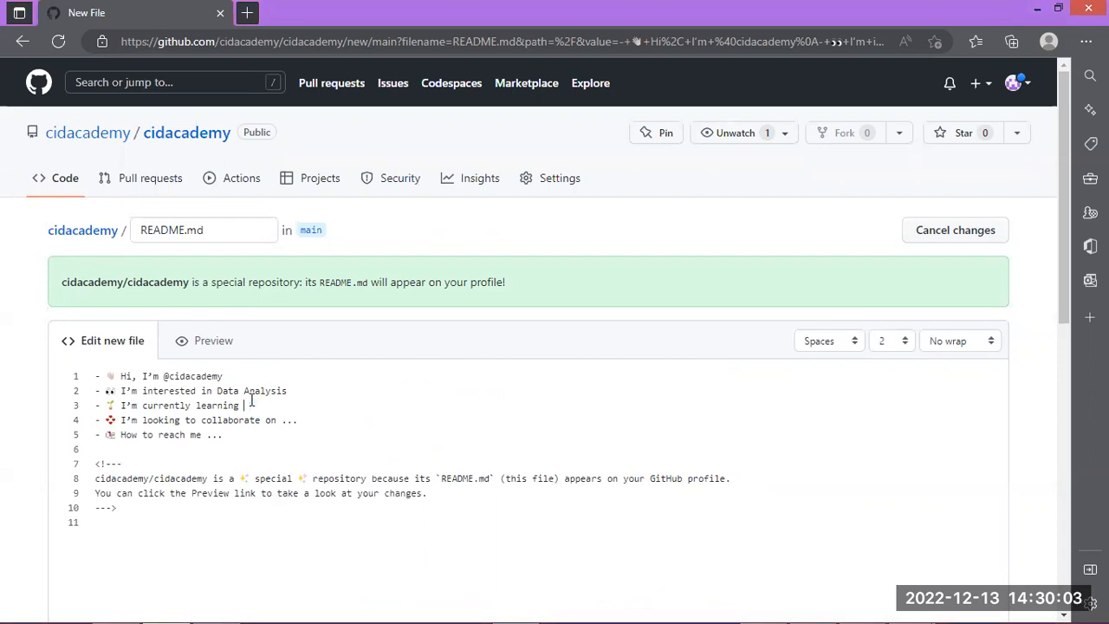
pyautogui.write('SQL & Power BI f')
pyautogui.write('or Data Analy')
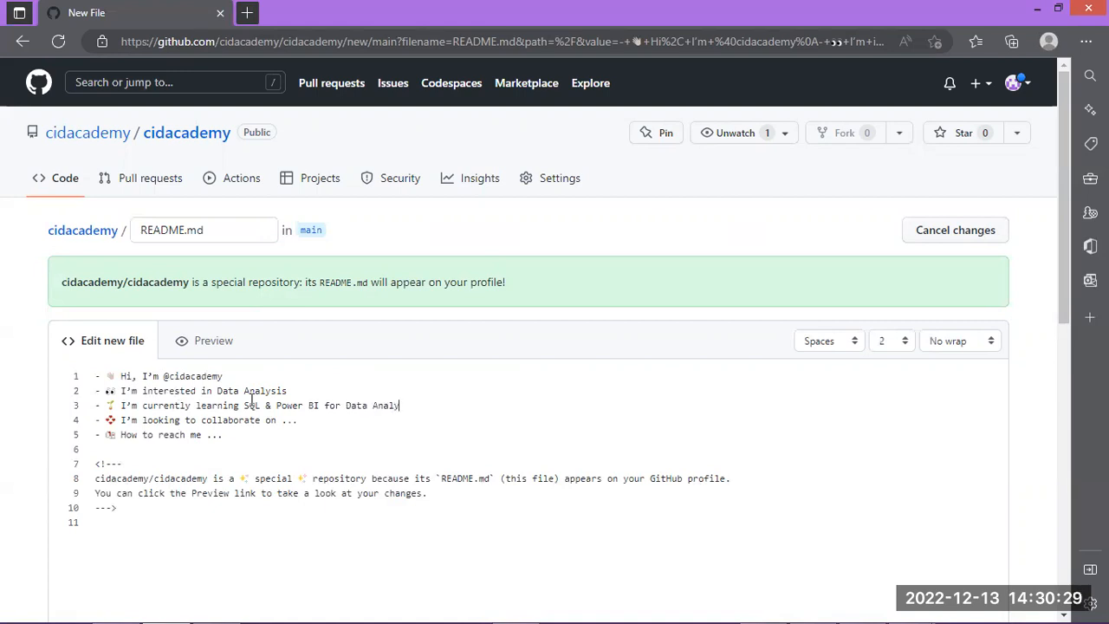
pyautogui.write('sis')
# - Set collaboration to 'various projects' and contact to 'email, linkedin'
pyautogui.click(299, 417)
pyautogui.press('BackSpace')
pyautogui.write('various projects')
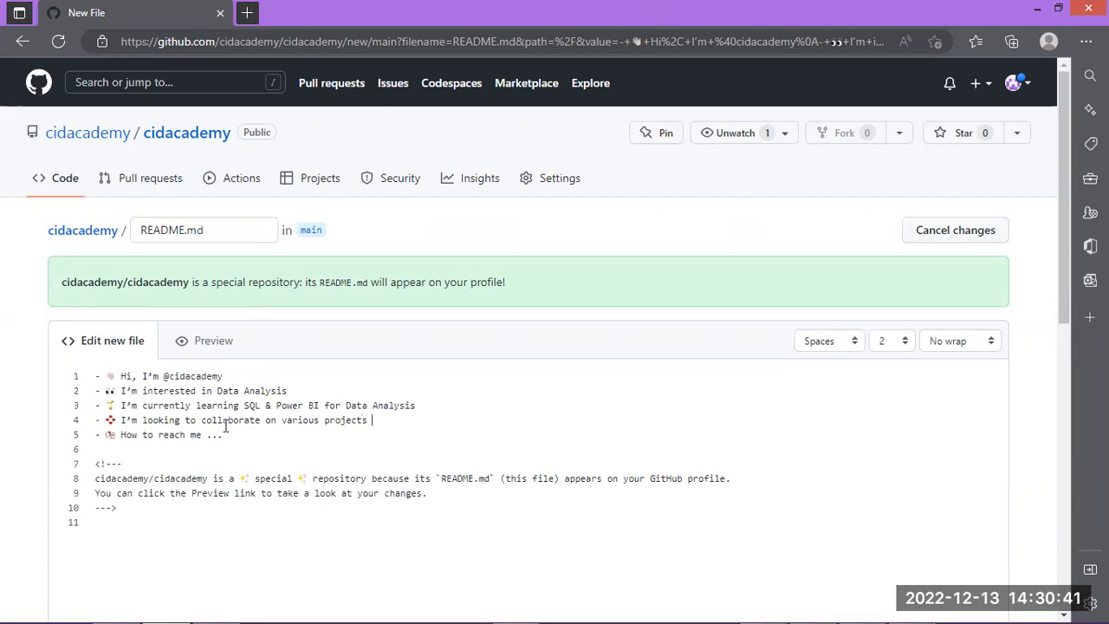
pyautogui.press('BackSpace')
pyautogui.write('email')
pyautogui.write(', 1')
pyautogui.write('ink')
pyautogui.write('edin')
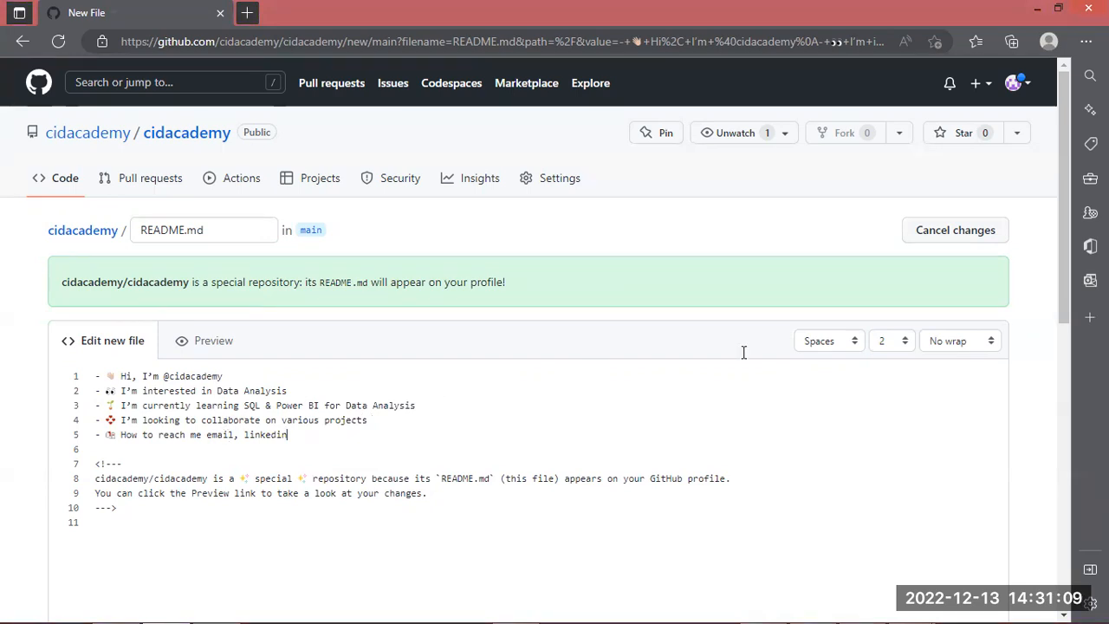
pyautogui.scroll(-1, 743, 352)
pyautogui.scroll(-1, 494, 290)
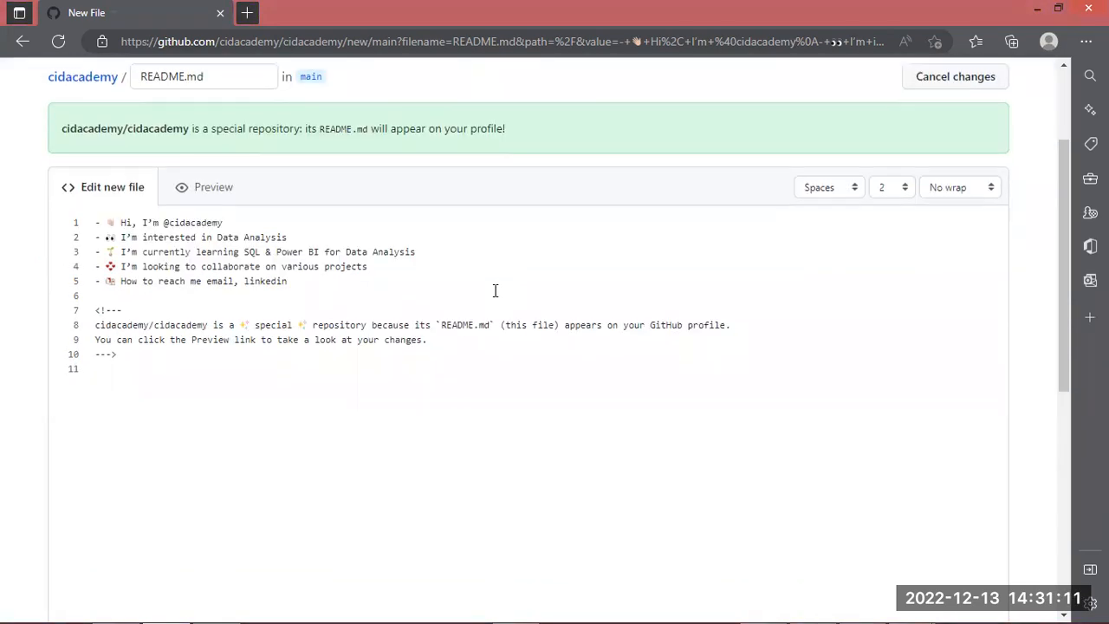
pyautogui.scroll(-6, 1068, 297)
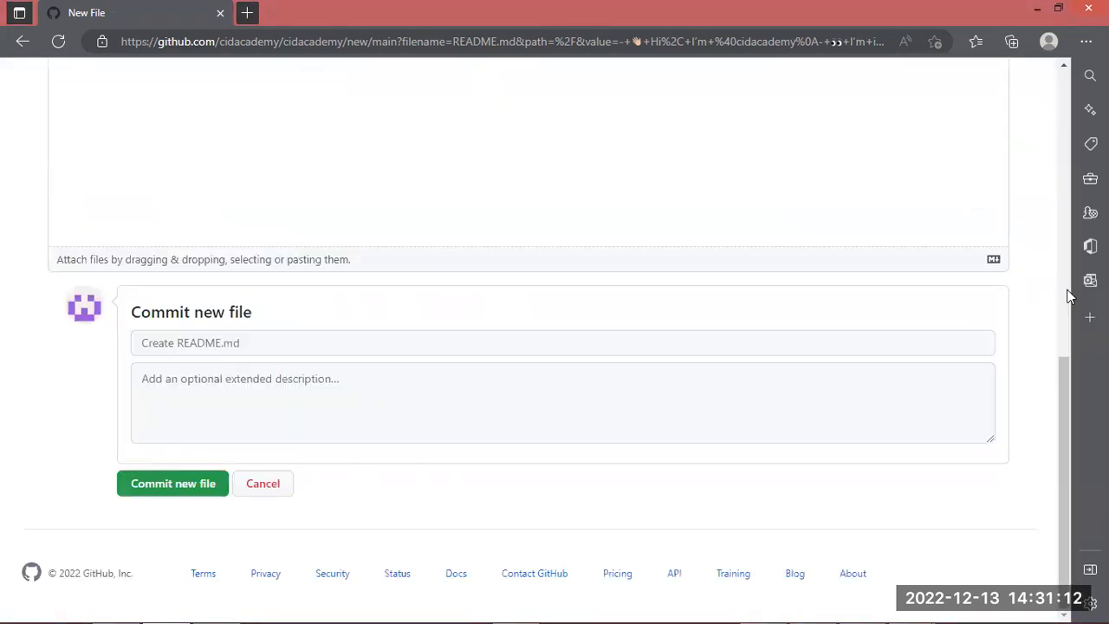
# - Commit README.md to cidacademy/cidacademy and review the rendered bullet list
pyautogui.click(174, 487)
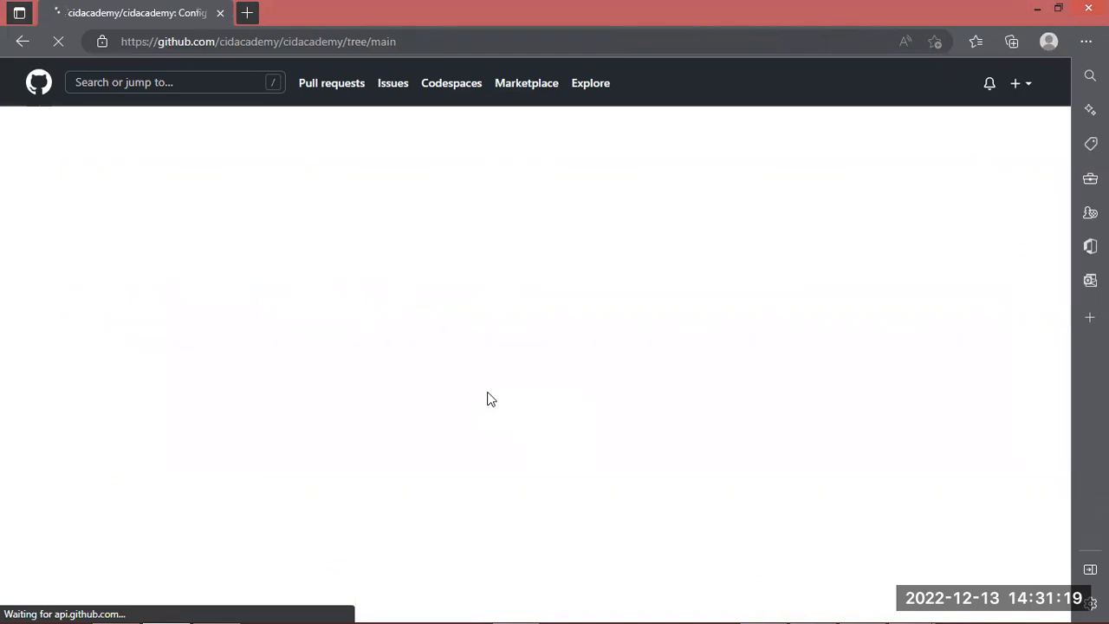
pyautogui.scroll(-1, 463, 327)
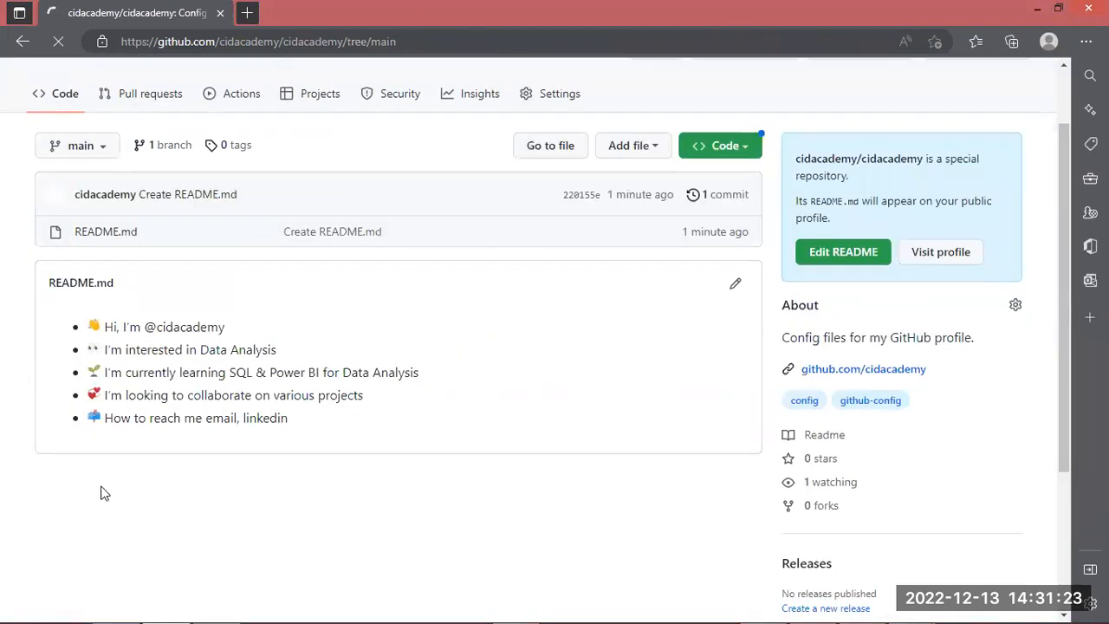
pyautogui.scroll(-3, 242, 344)
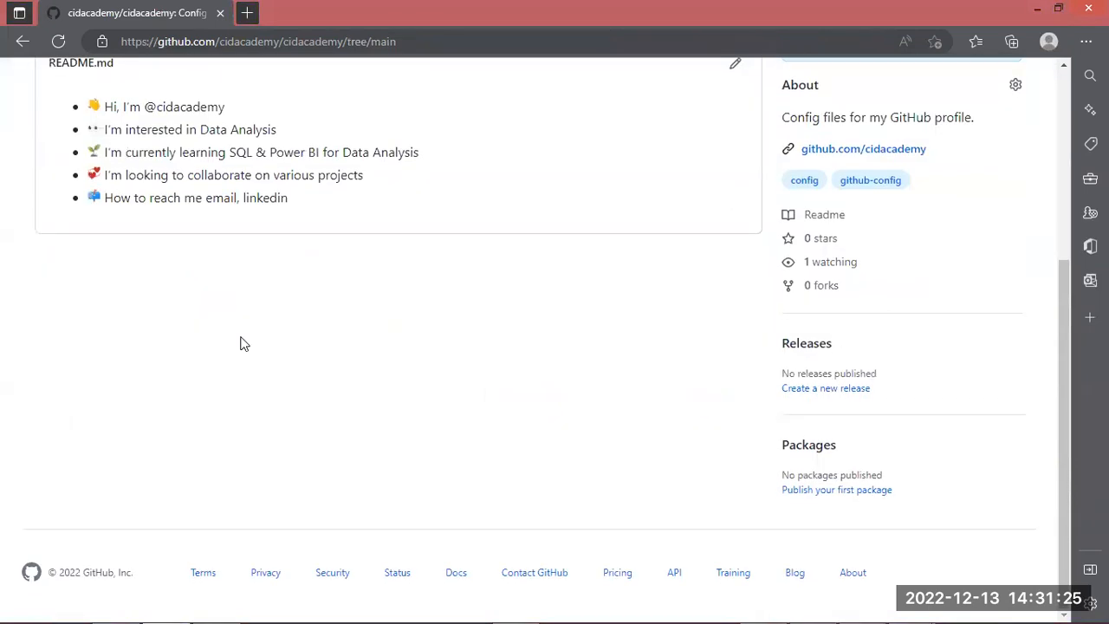
pyautogui.scroll(4, 243, 344)
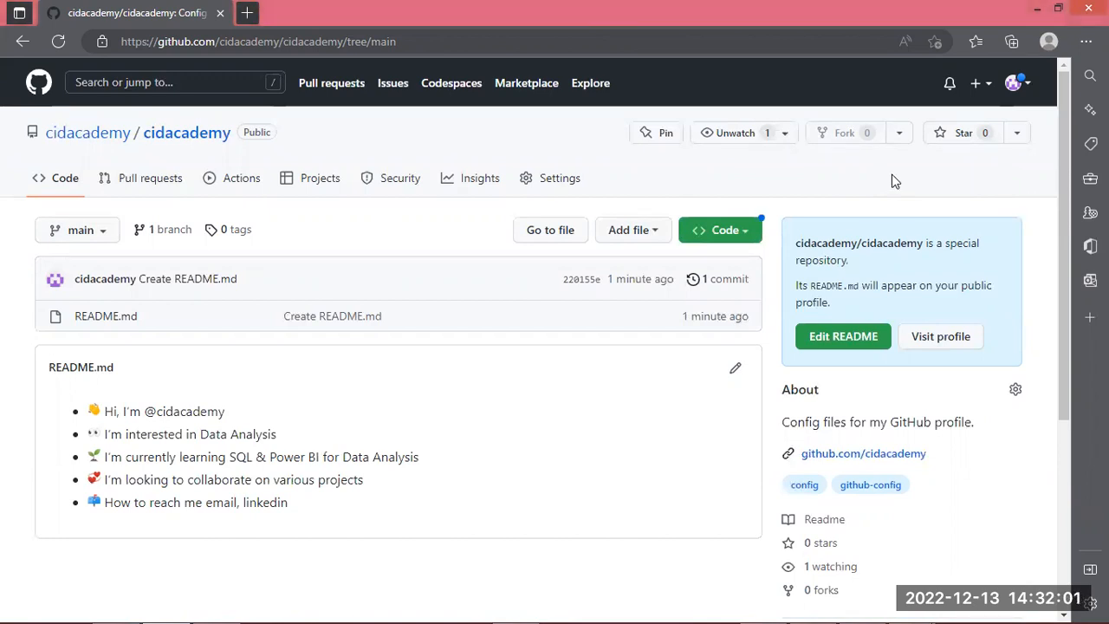
# - Start a new repository named 'covid-19 project'
pyautogui.click(980, 84)
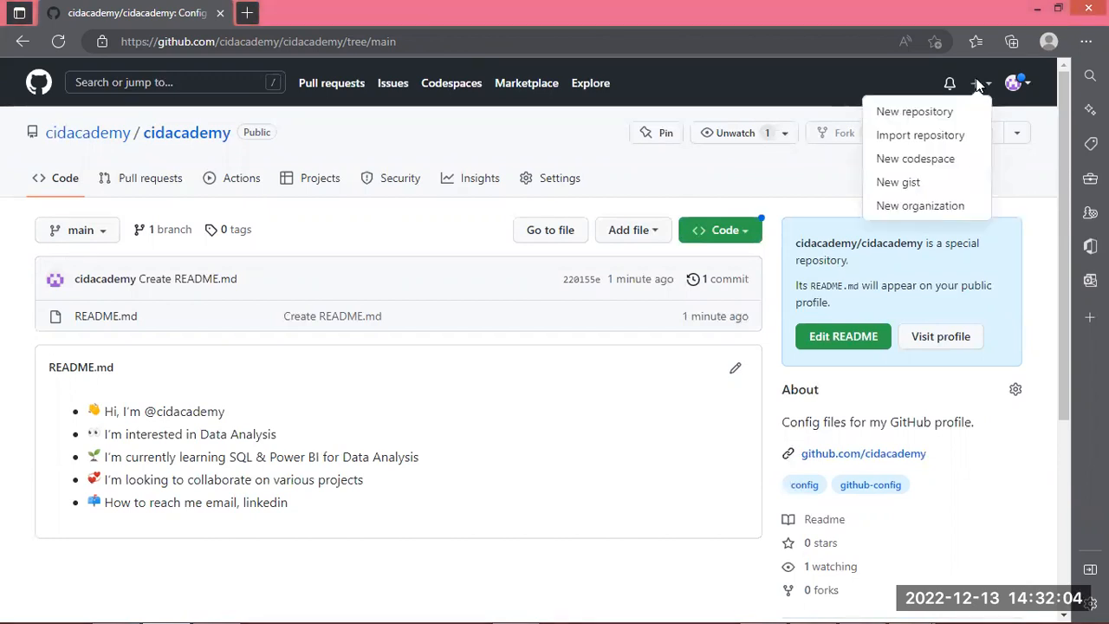
pyautogui.click(923, 117)
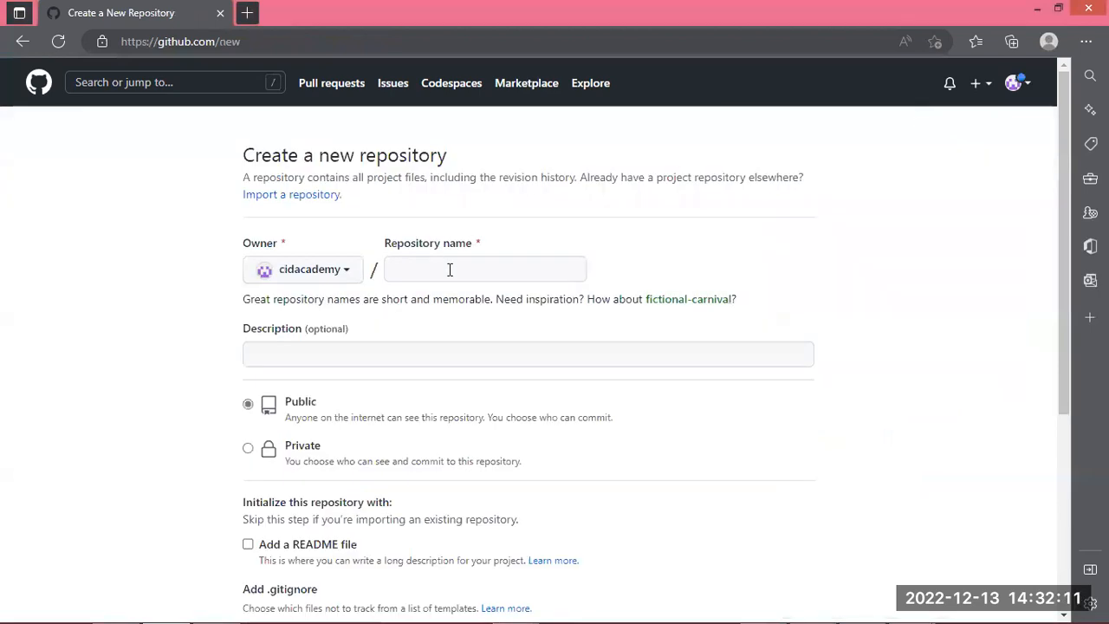
pyautogui.click(457, 263)
pyautogui.write('c')
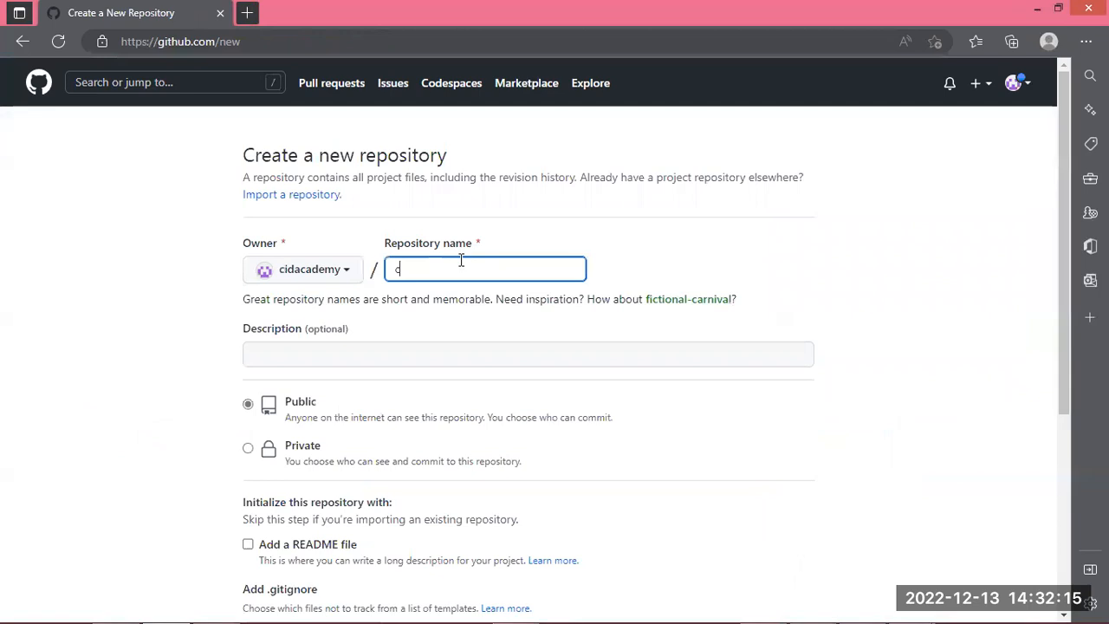
pyautogui.write('ovid-19 project')
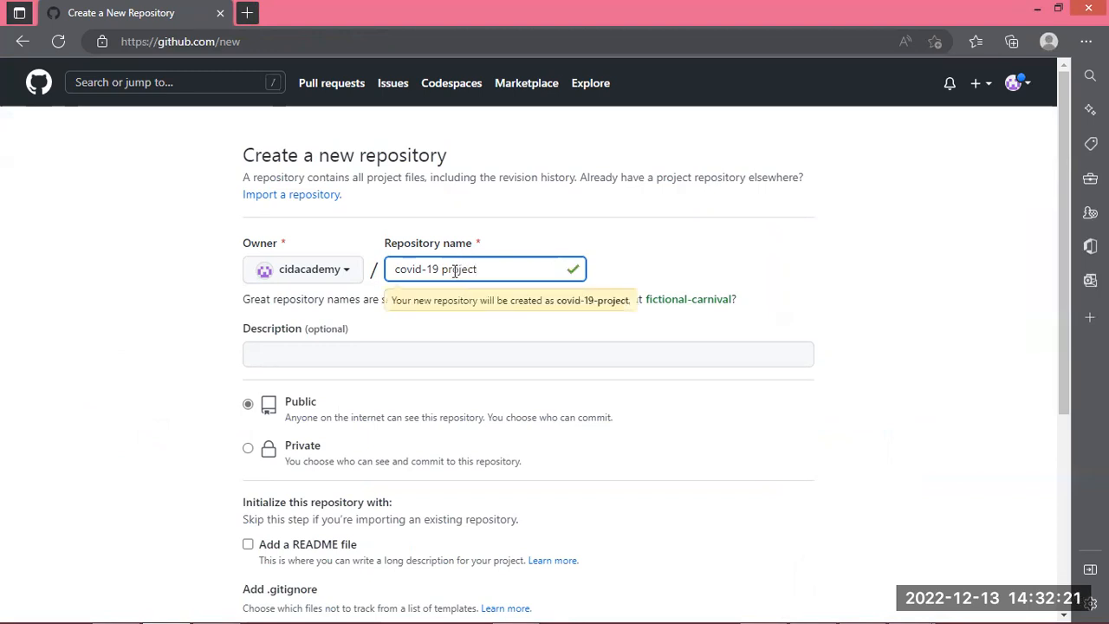
pyautogui.click(301, 357)
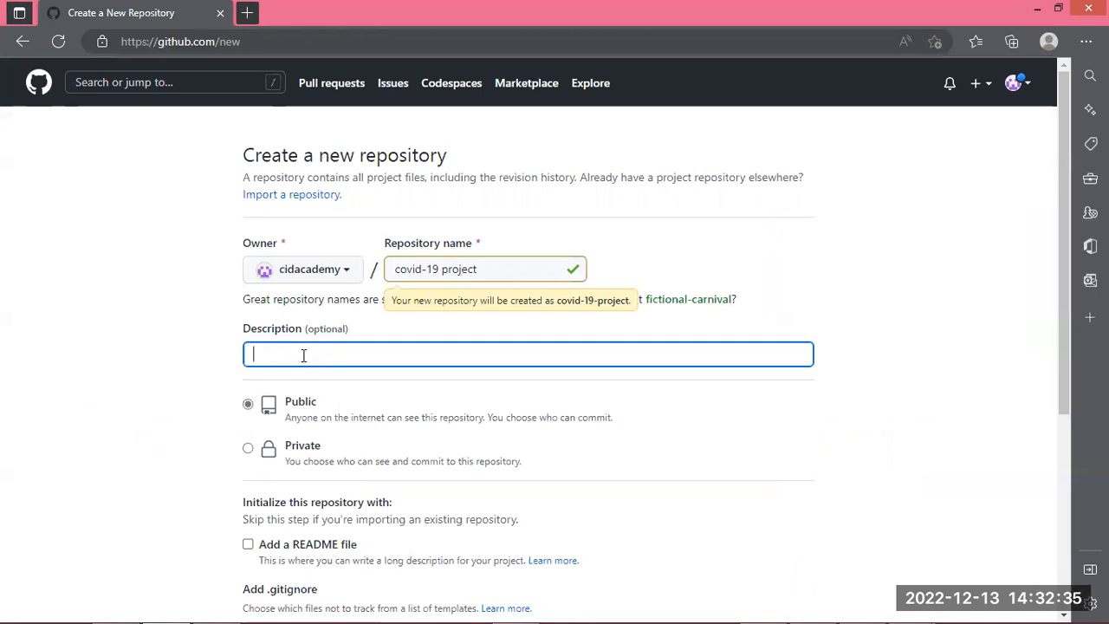
pyautogui.scroll(-2, 247, 273)
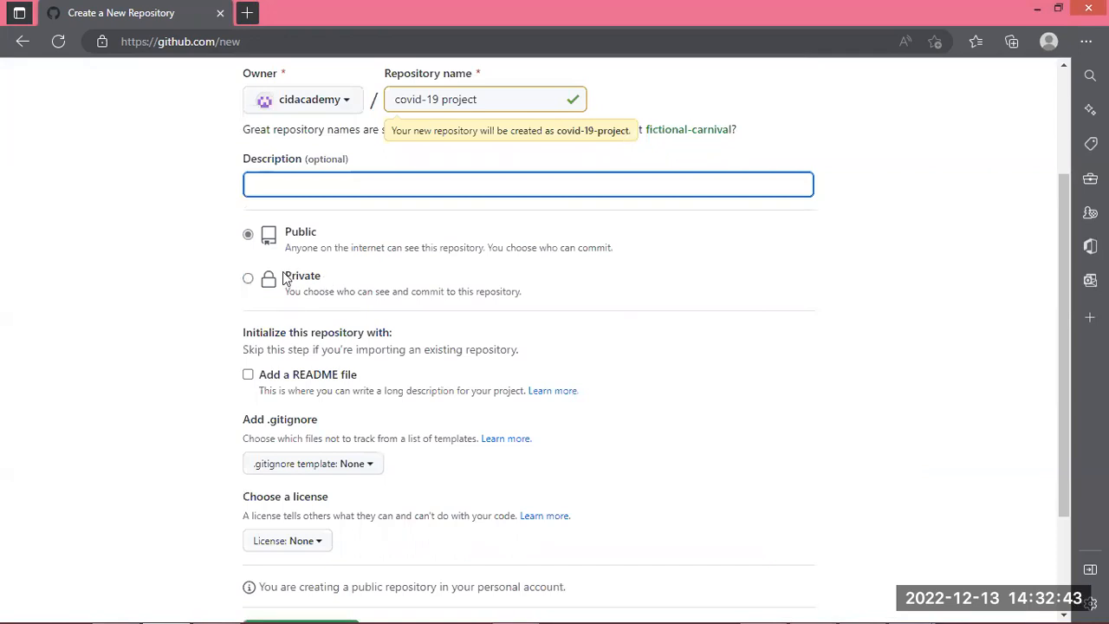
pyautogui.click(248, 279)
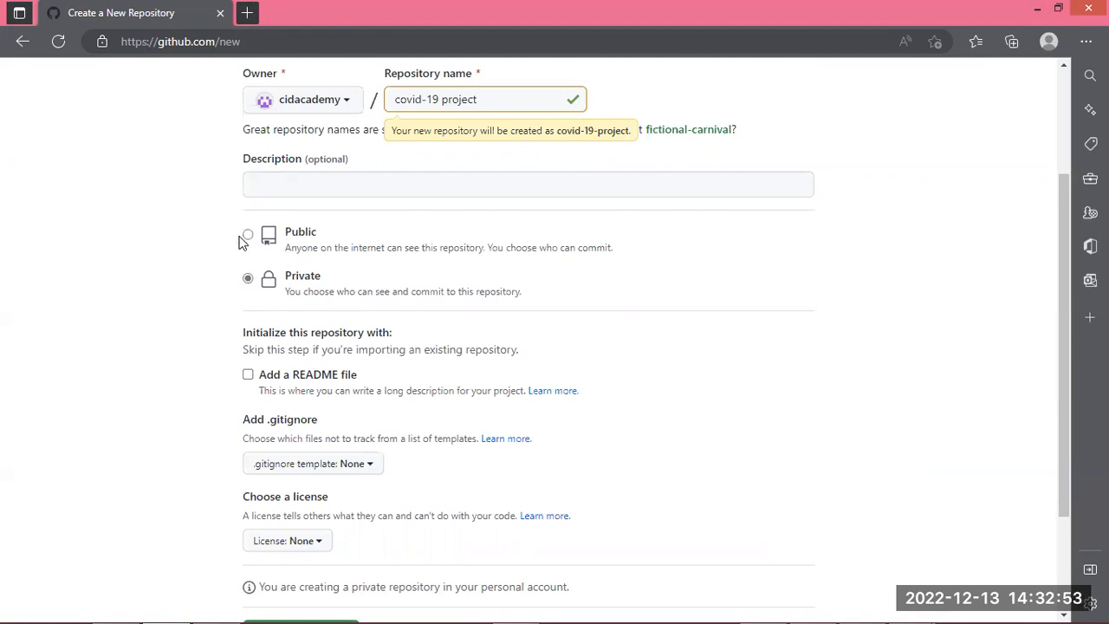
pyautogui.click(248, 234)
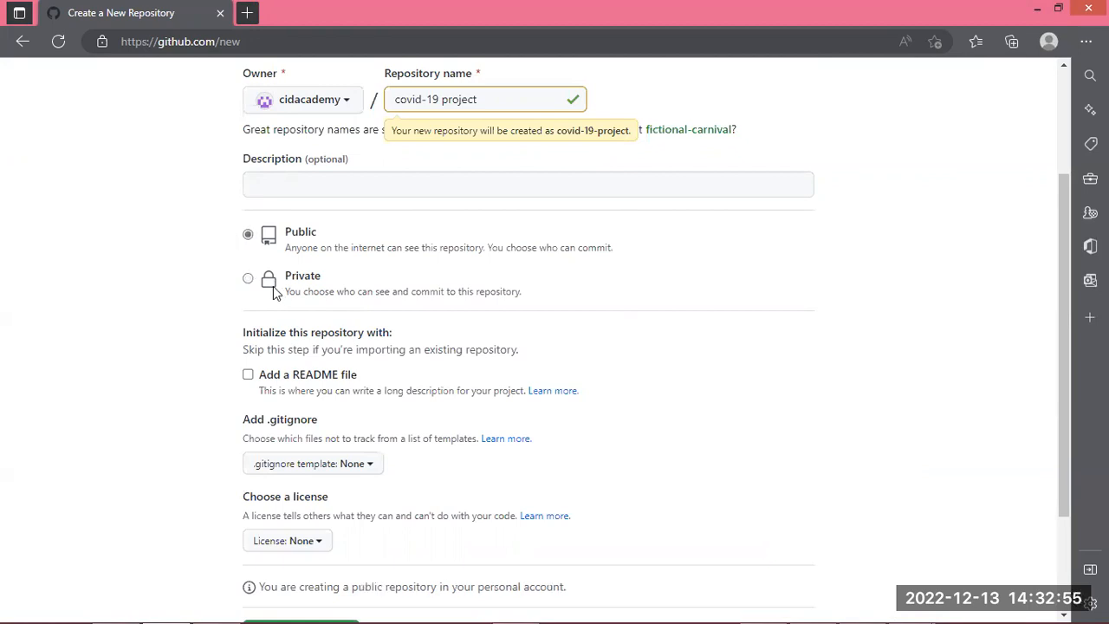
pyautogui.scroll(-3, 276, 286)
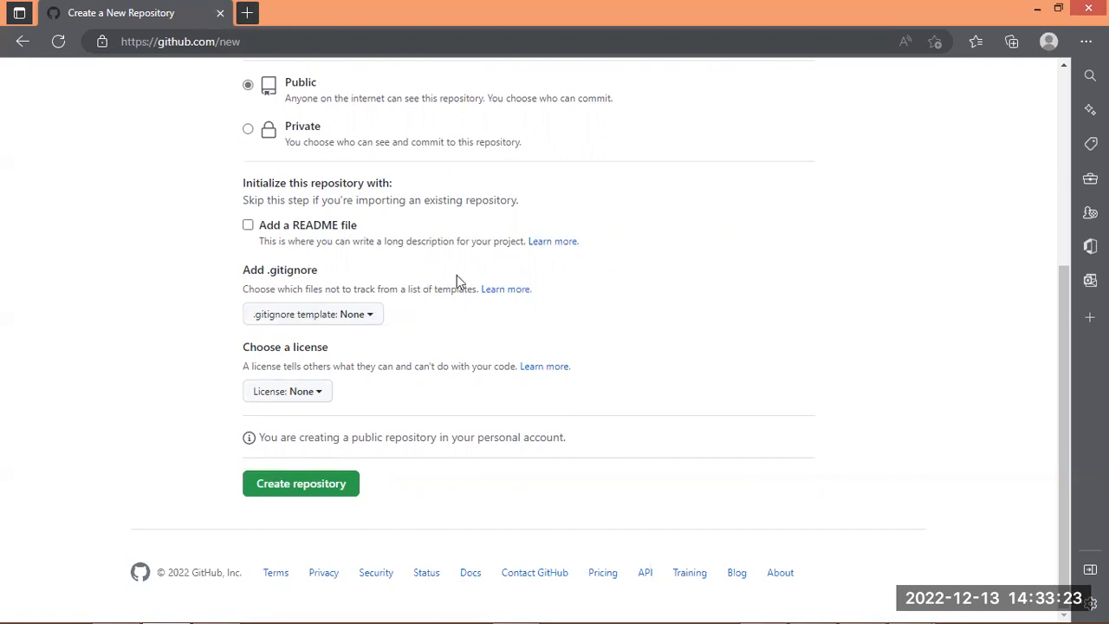
# - Create the public covid-19-project repository and review its Quick setup page
pyautogui.click(302, 486)
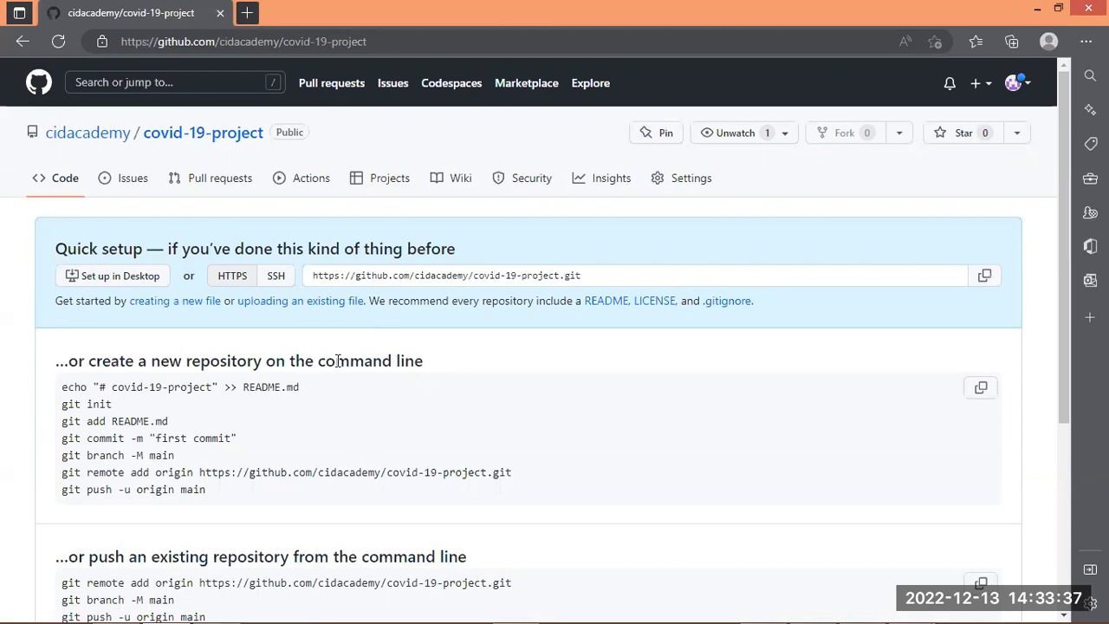
pyautogui.scroll(-3, 338, 371)
pyautogui.scroll(3, 338, 364)
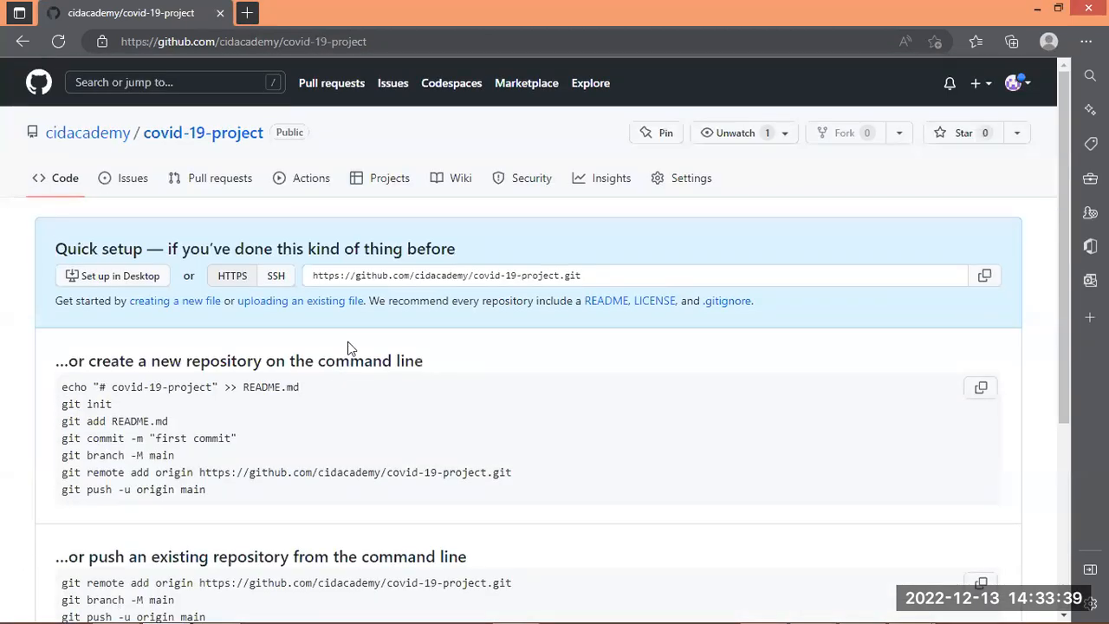
pyautogui.scroll(-2, 360, 368)
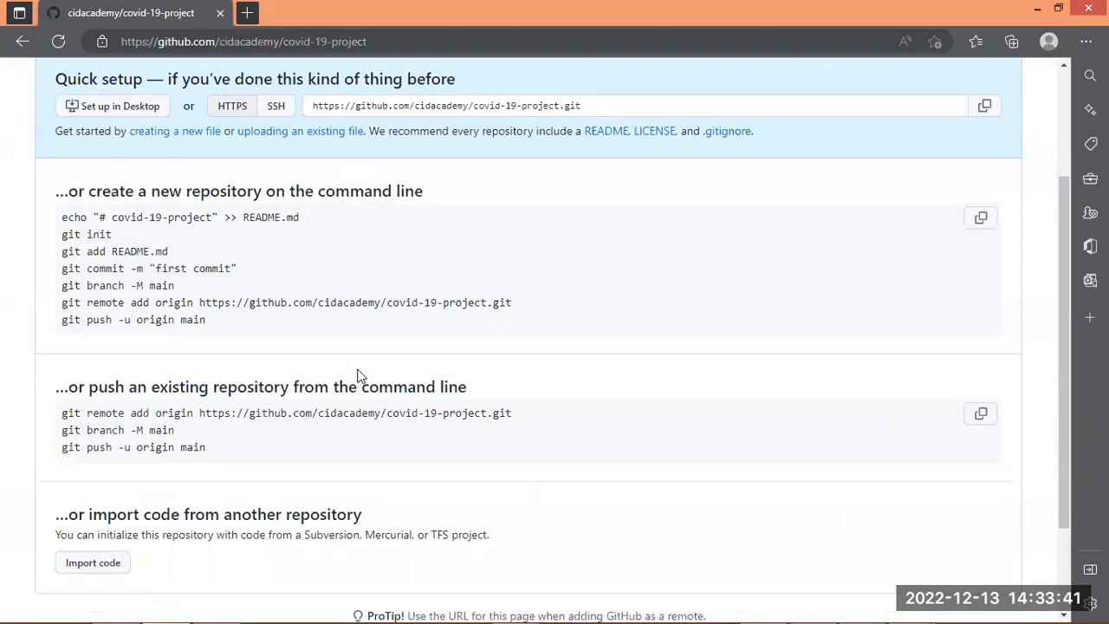
pyautogui.scroll(2, 360, 377)
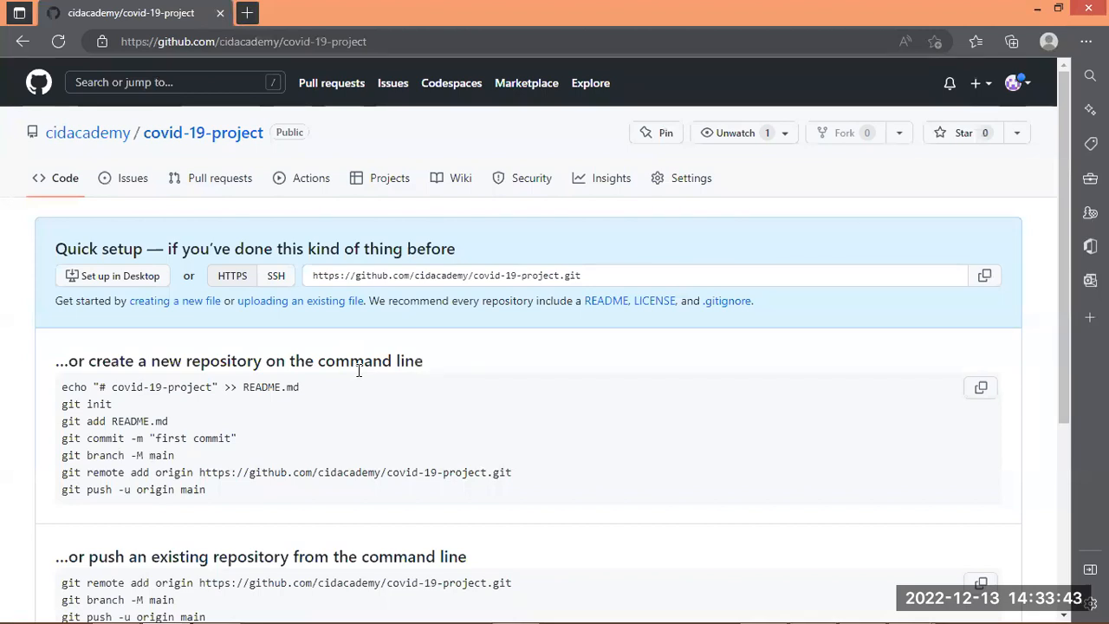